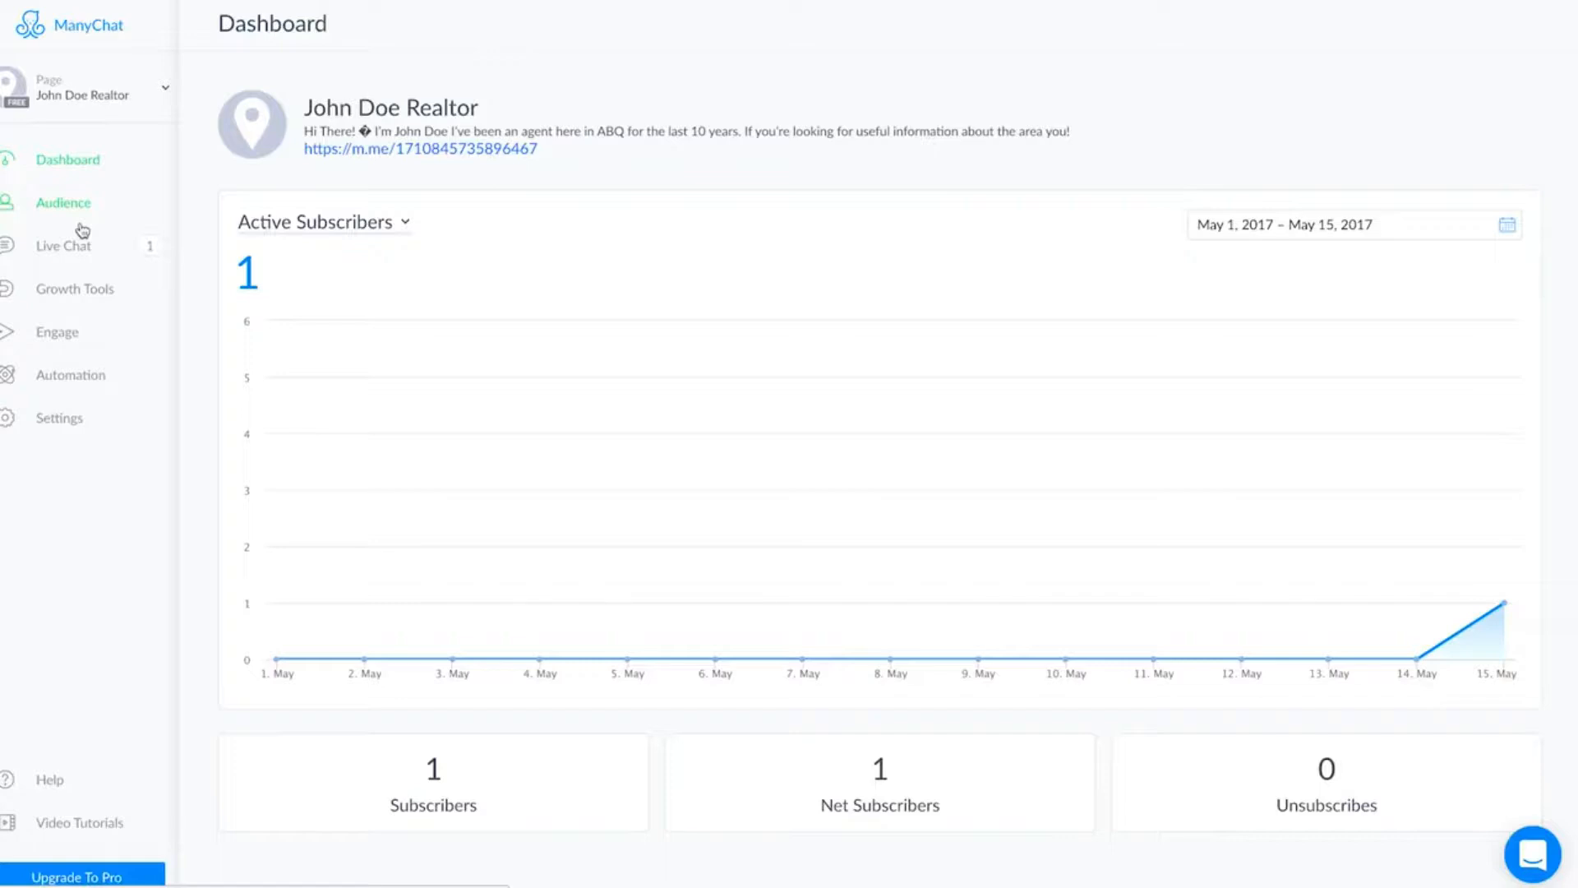
Open the automation's welcome message for editing.
left_click(78, 380)
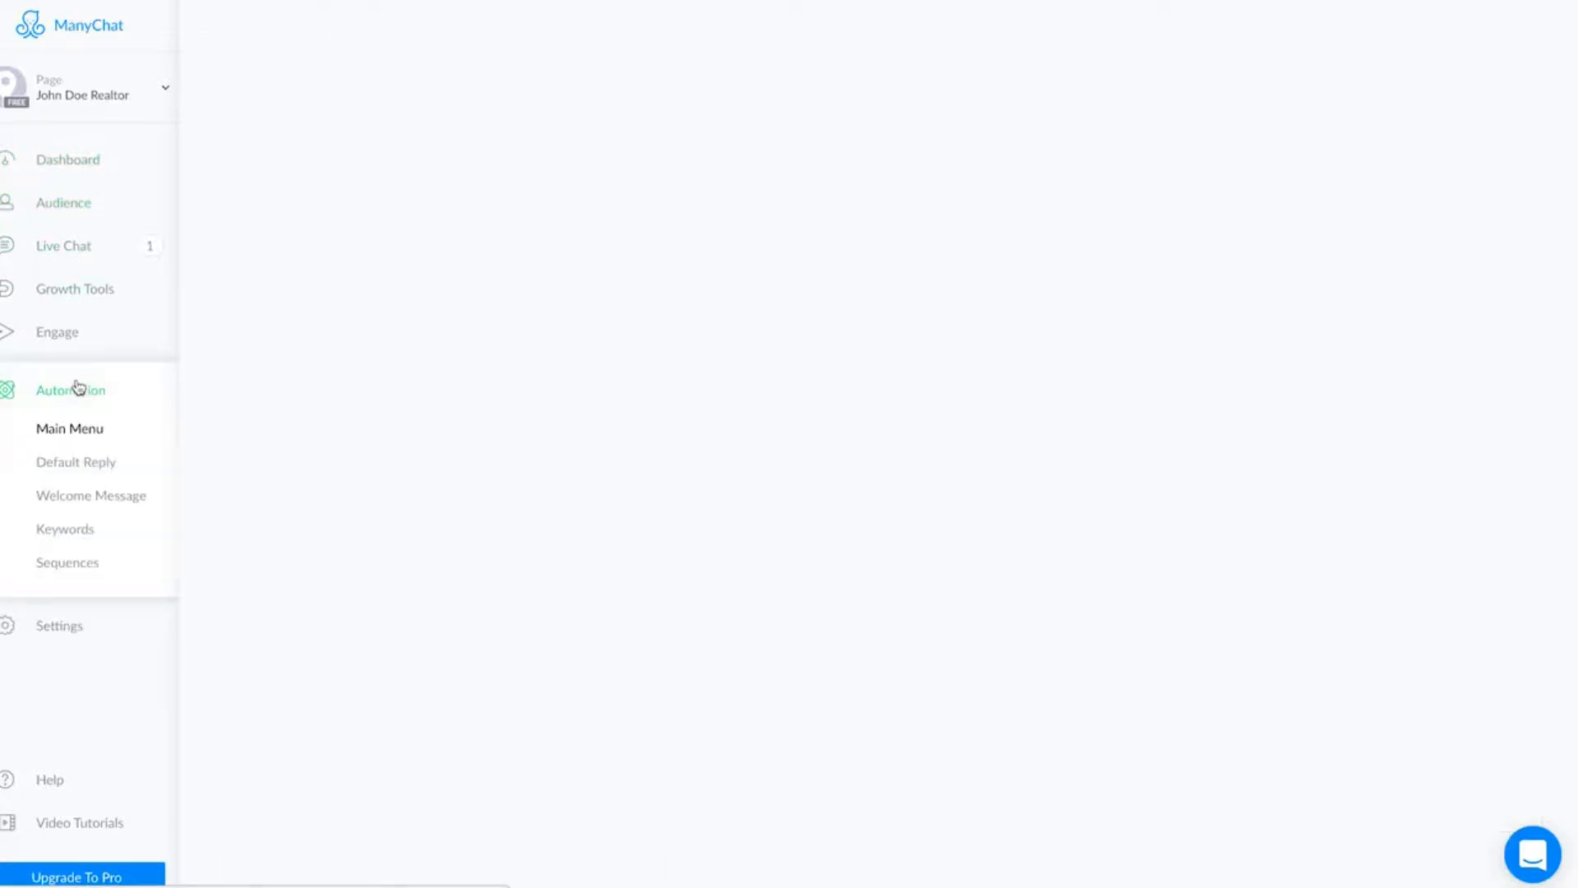
left_click(120, 500)
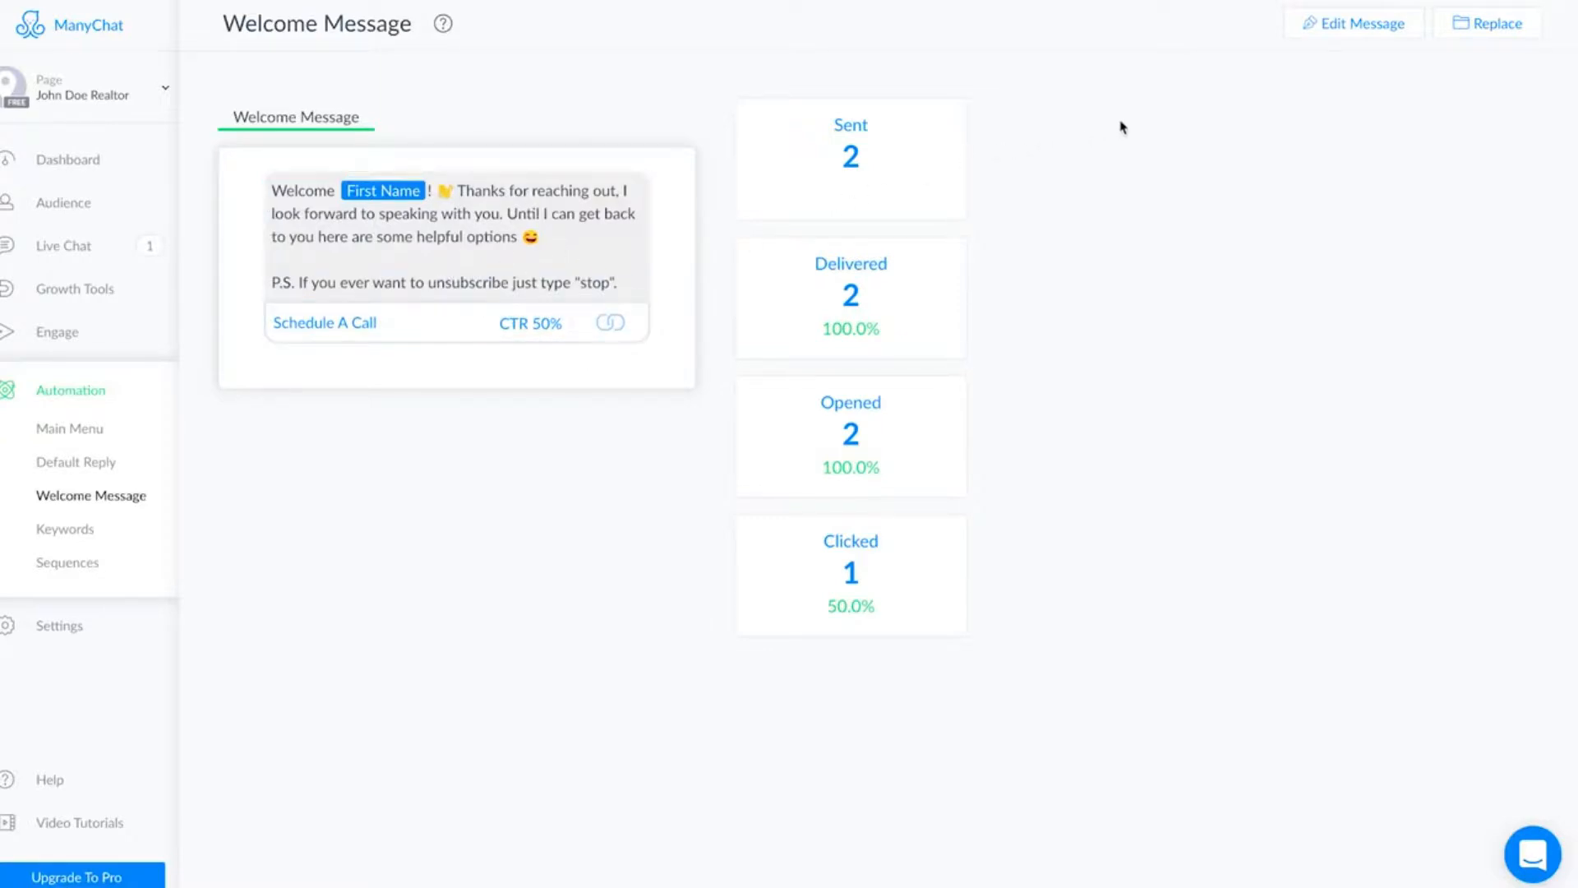
left_click(1345, 24)
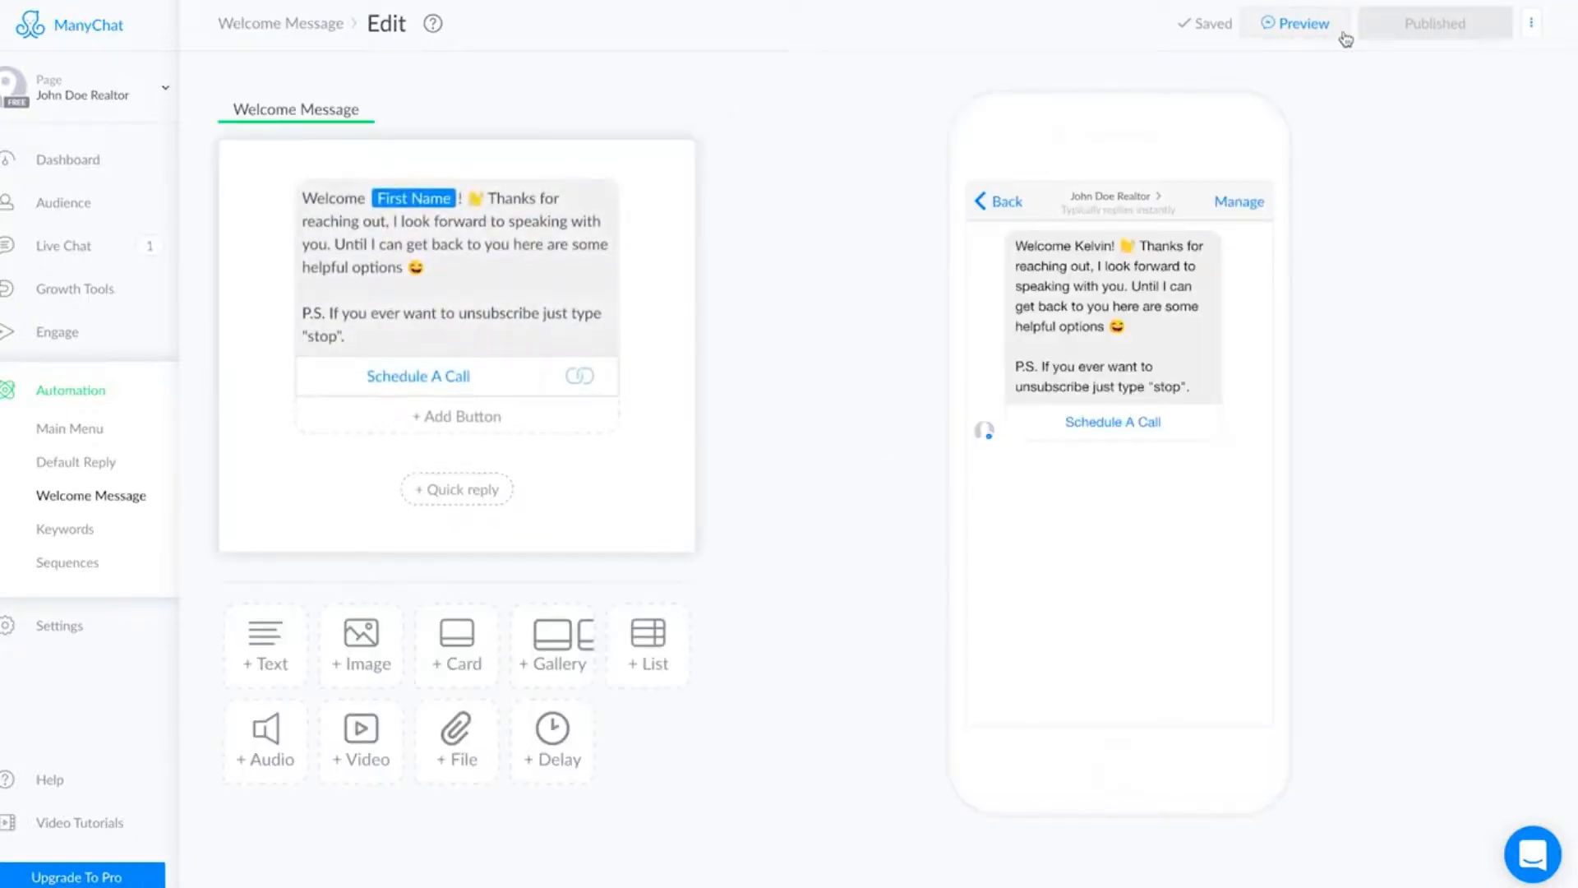
Replace the welcome message's opening paragraph with 'Hey there' followed by the First Name variable, keeping the P.S. line.
left_click_drag(428, 267, 297, 205)
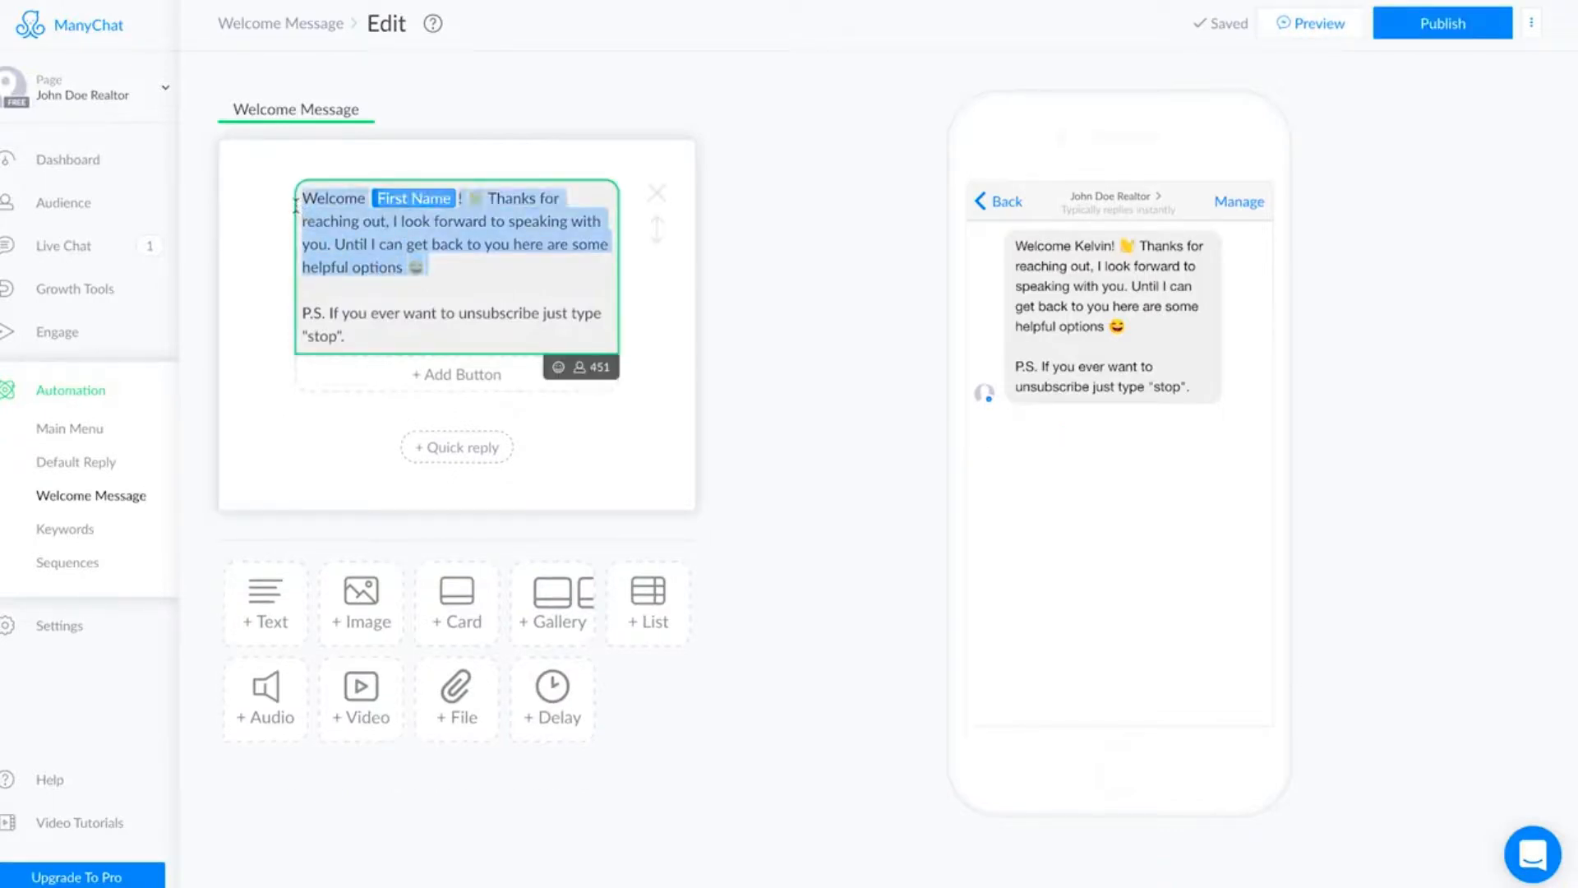
key("BackSpace")
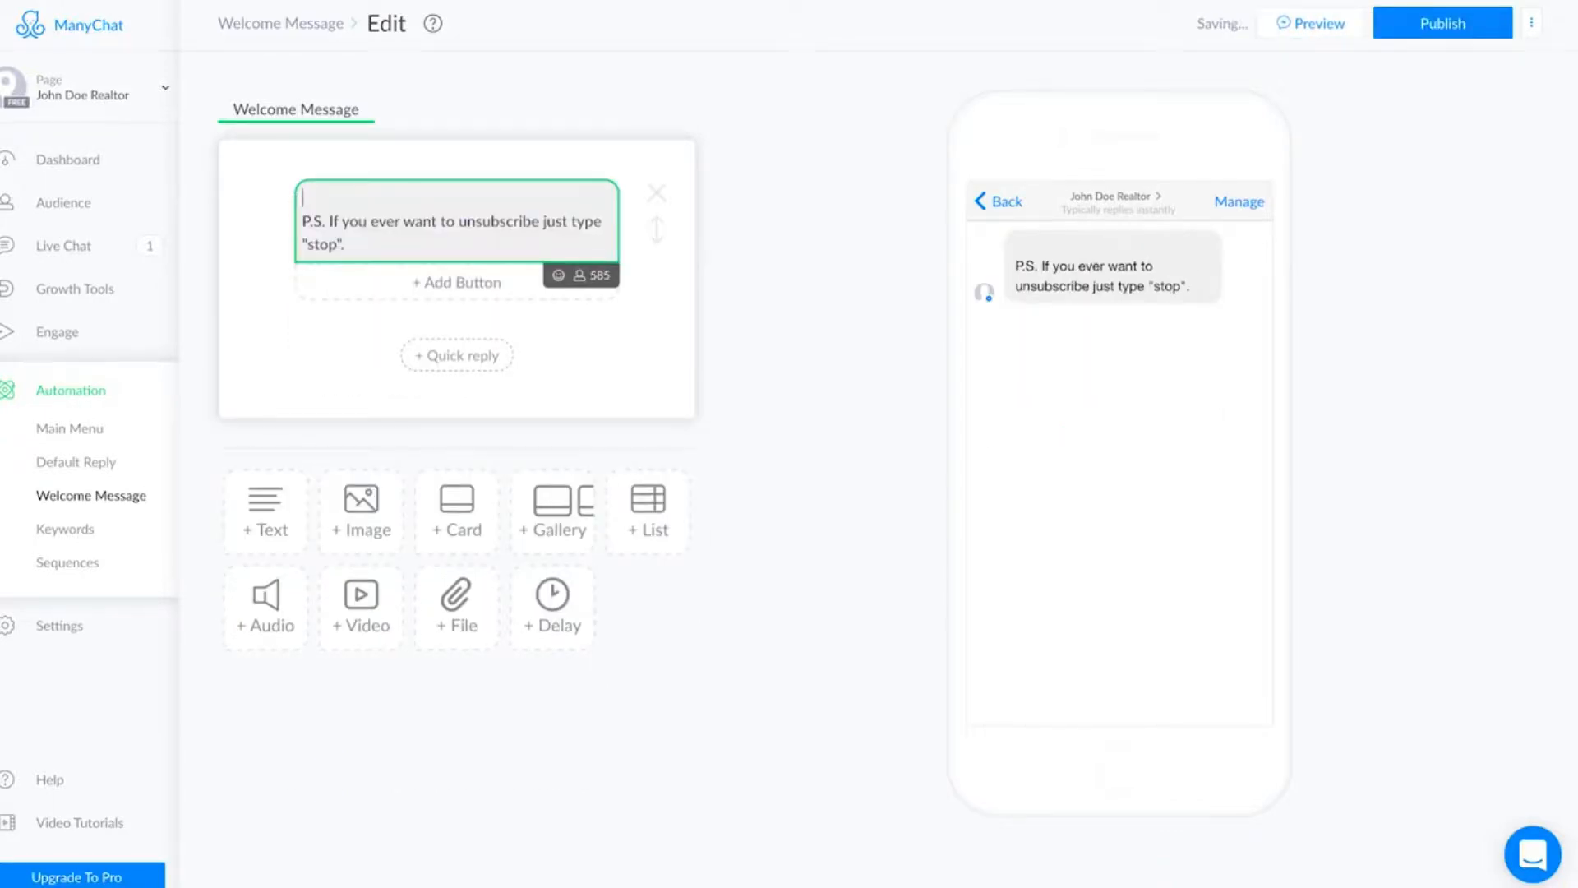
key("Return")
type("Hey there")
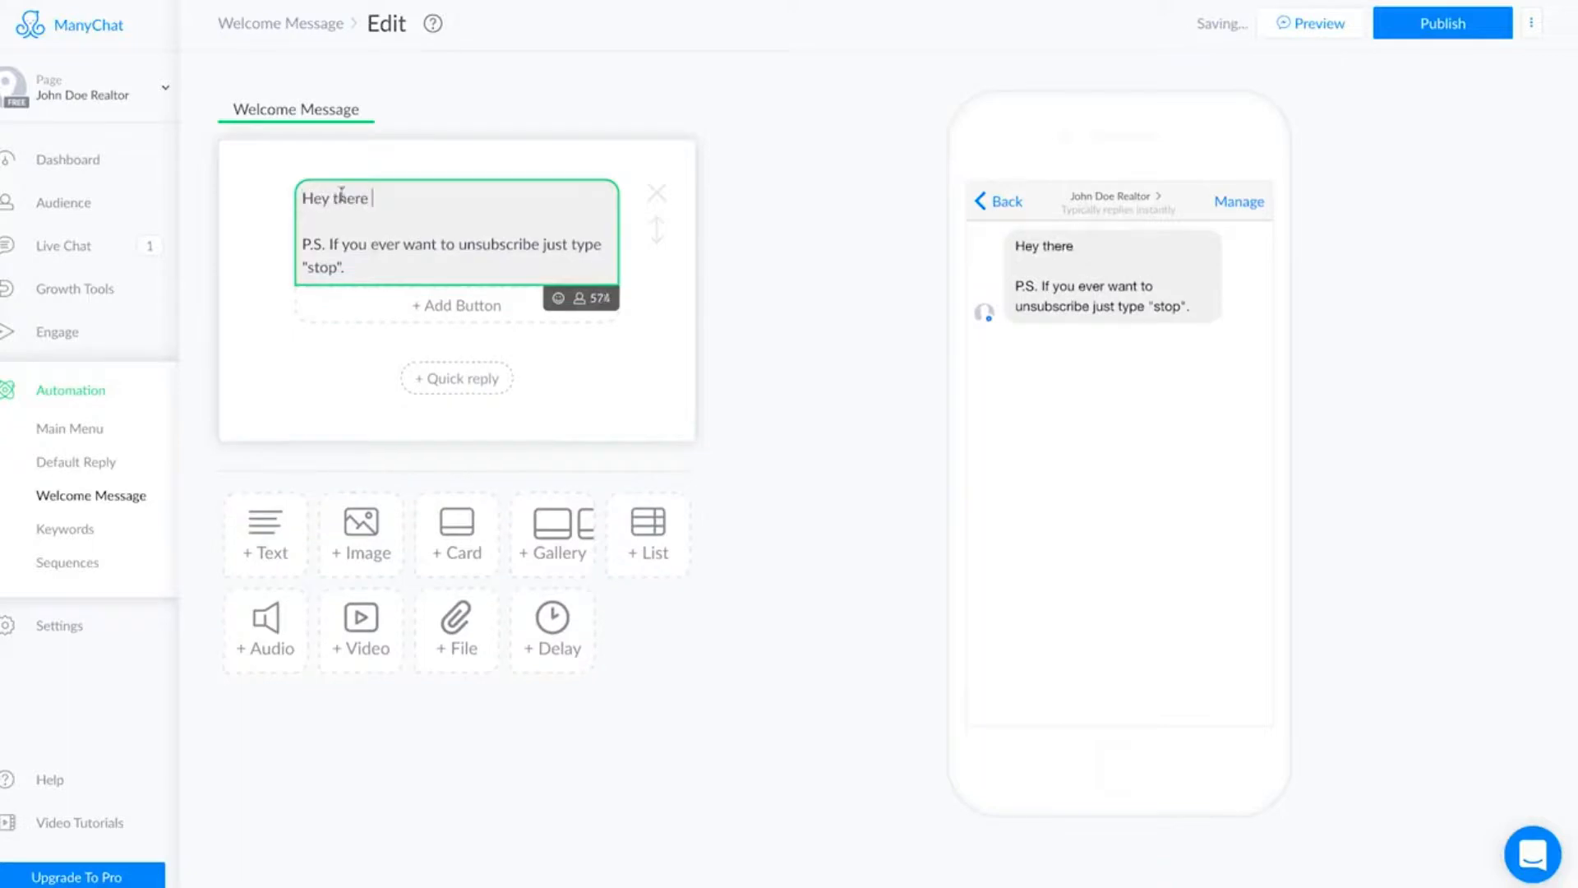
left_click(582, 305)
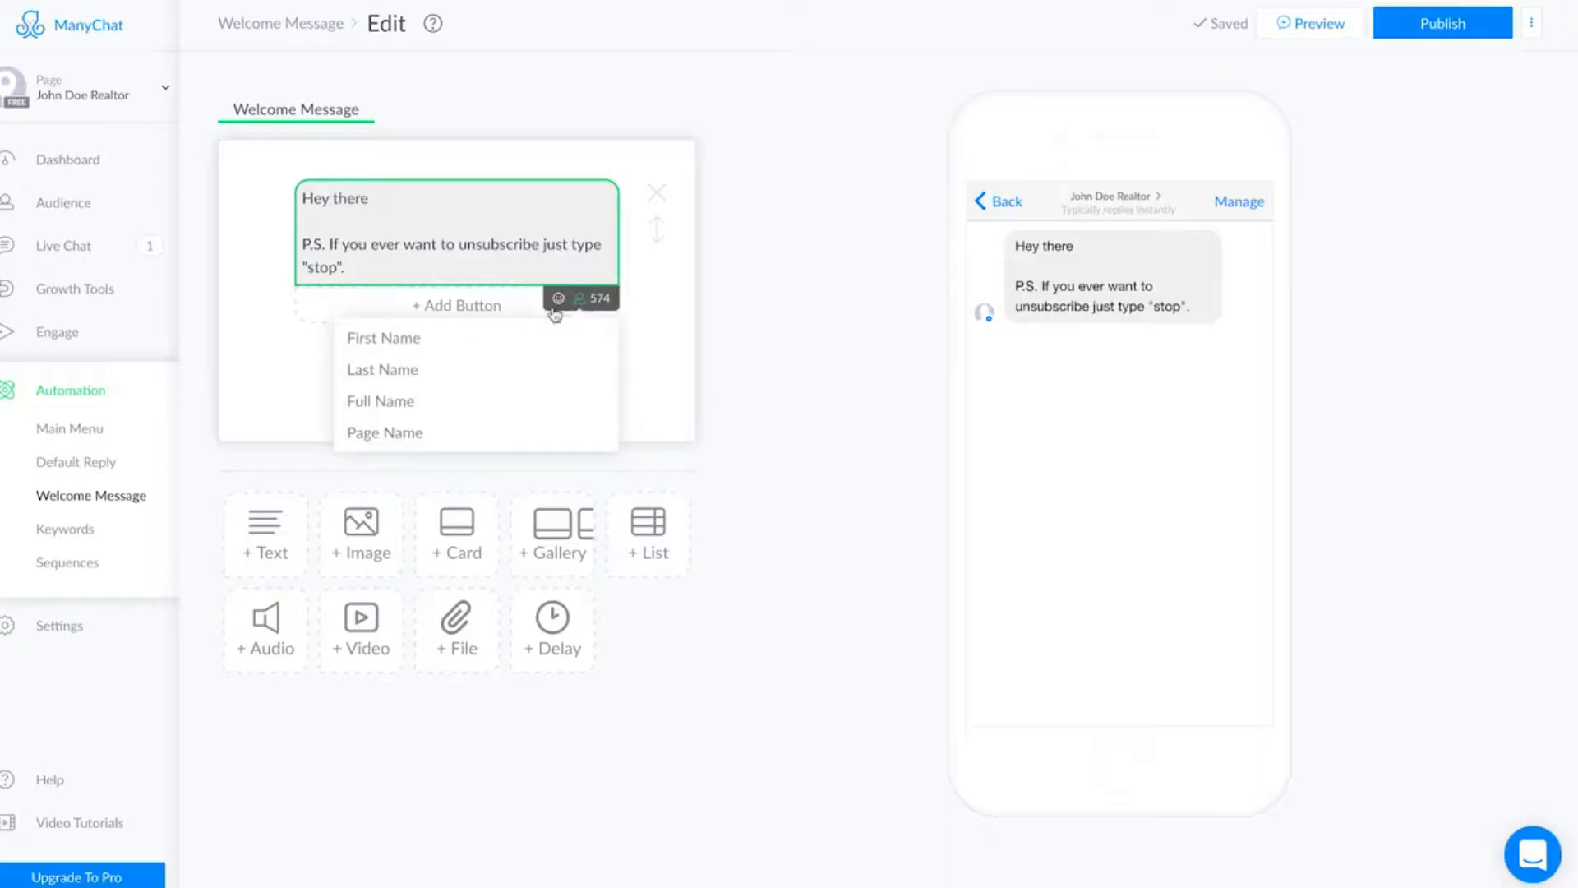
left_click(435, 347)
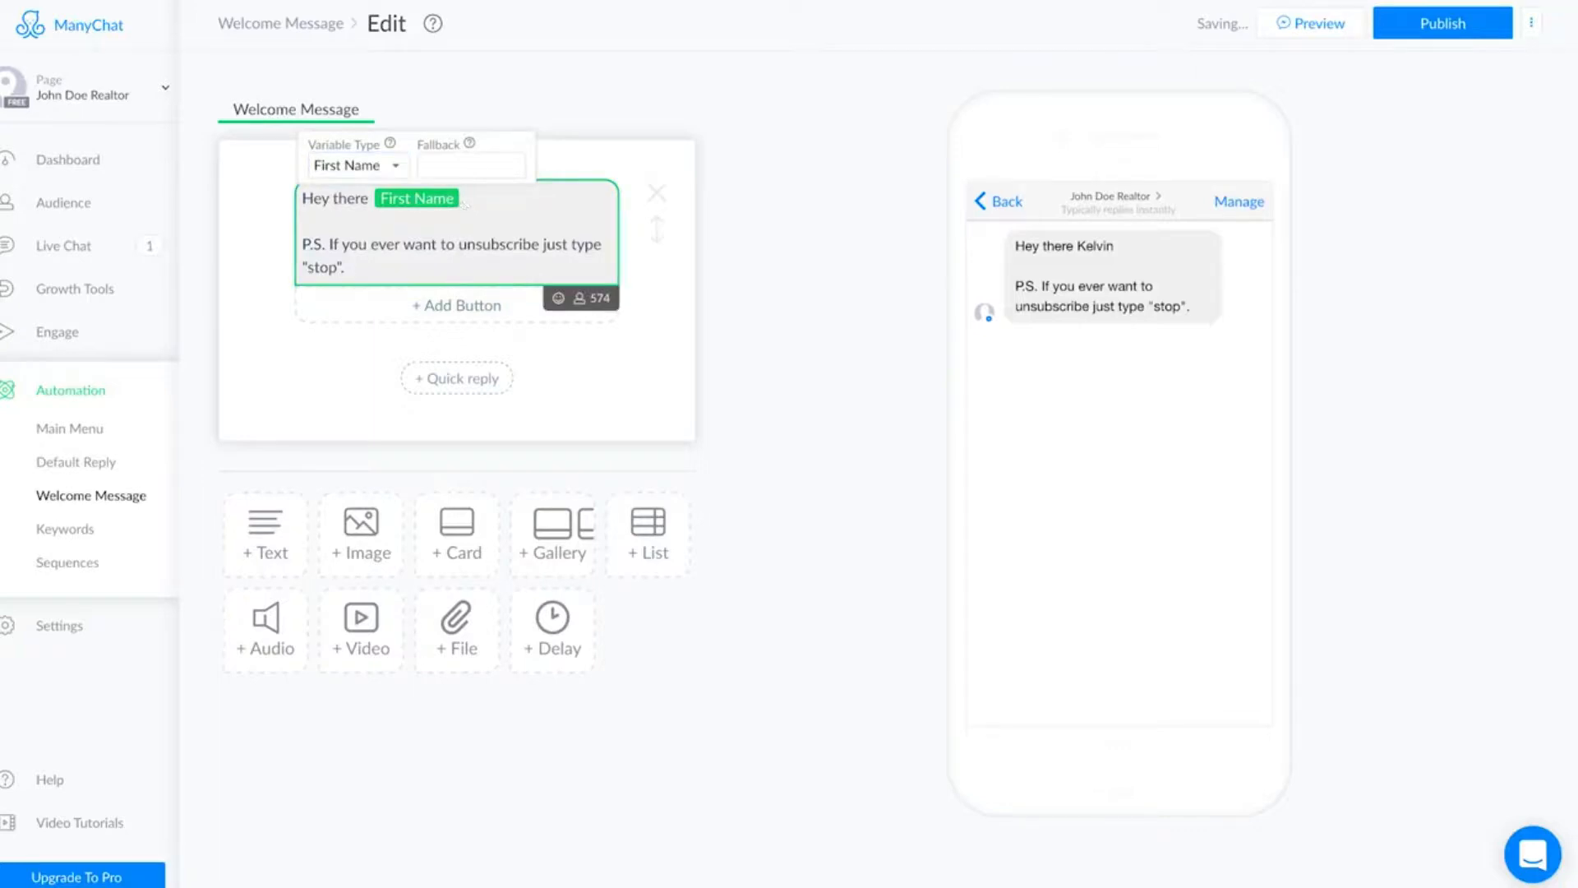
Continue the greeting with '! Thanks for reaching out, I cant wait to follow up with you! In the mean time here are some helpful resources'.
left_click(466, 202)
type("! Thanks for reachi")
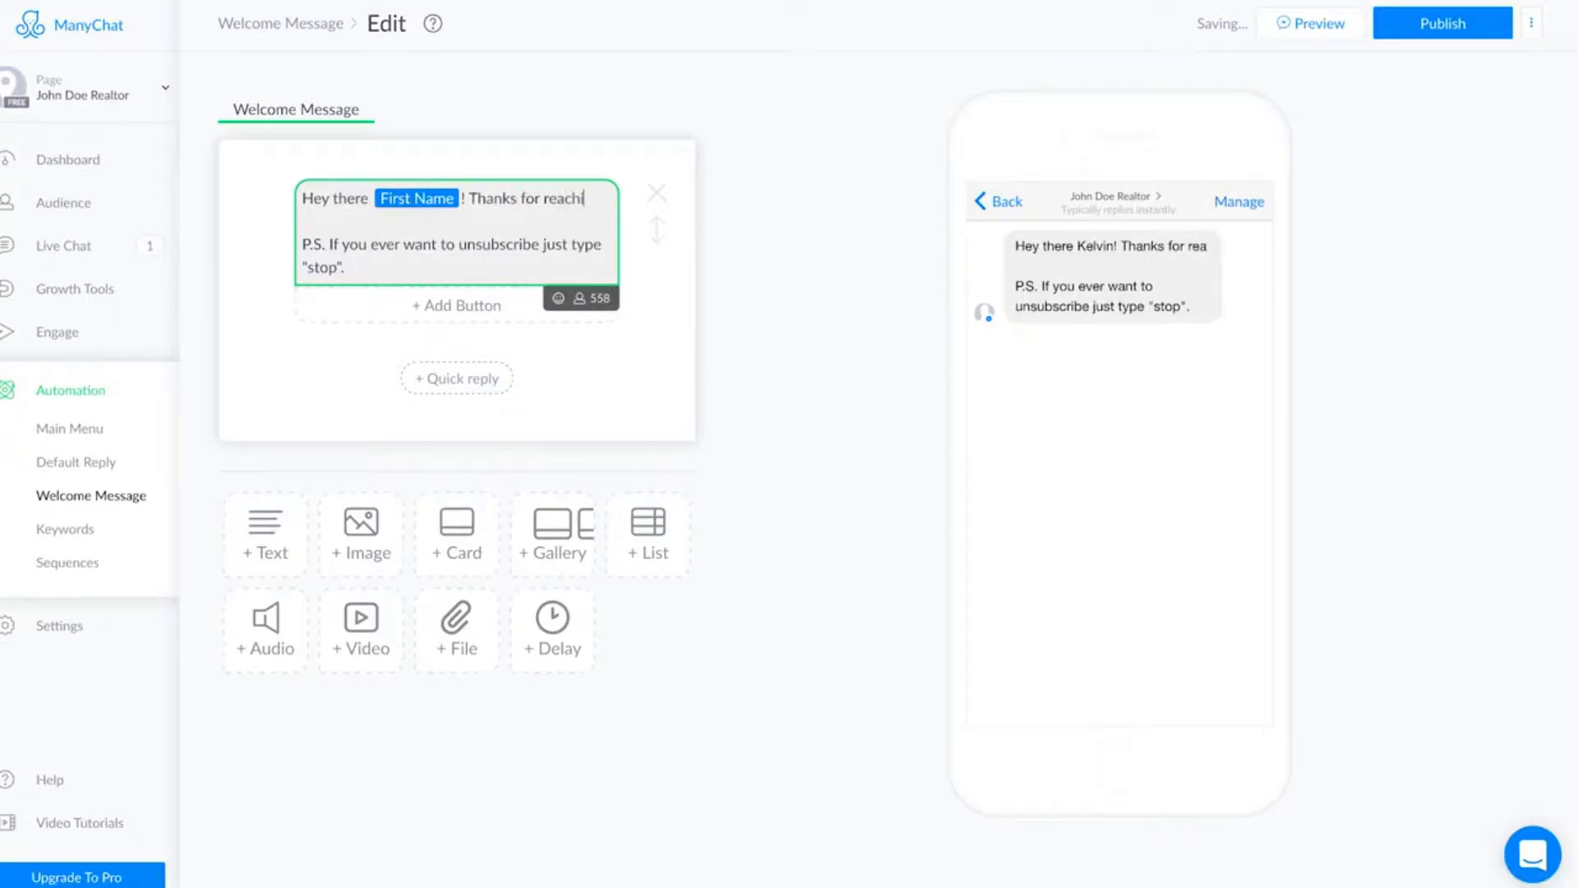
type("ng out")
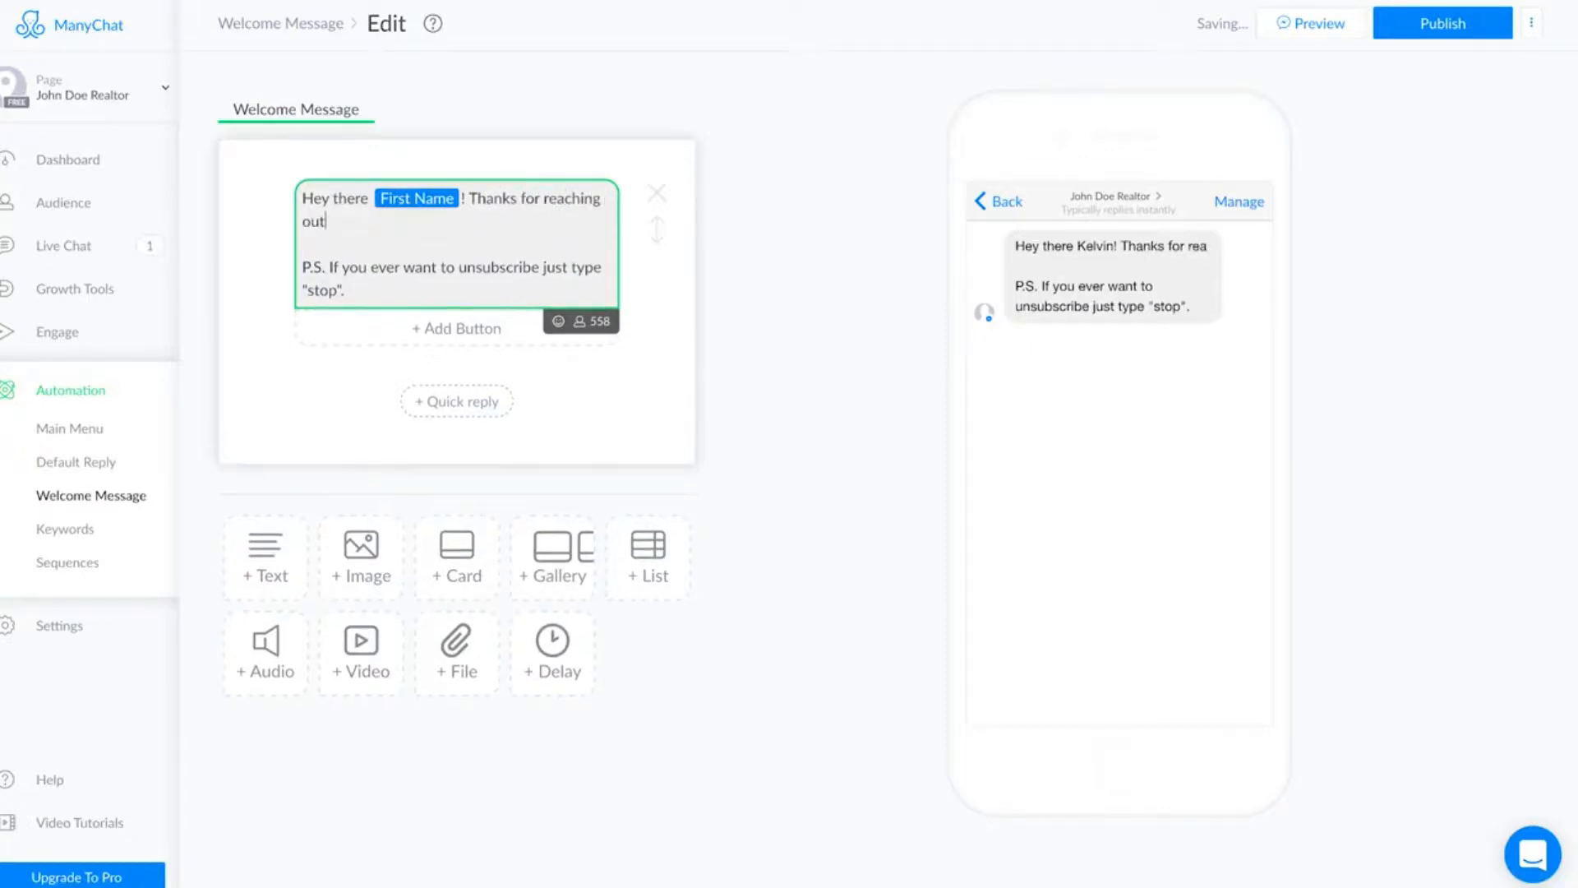
type(", I cant wait to follow")
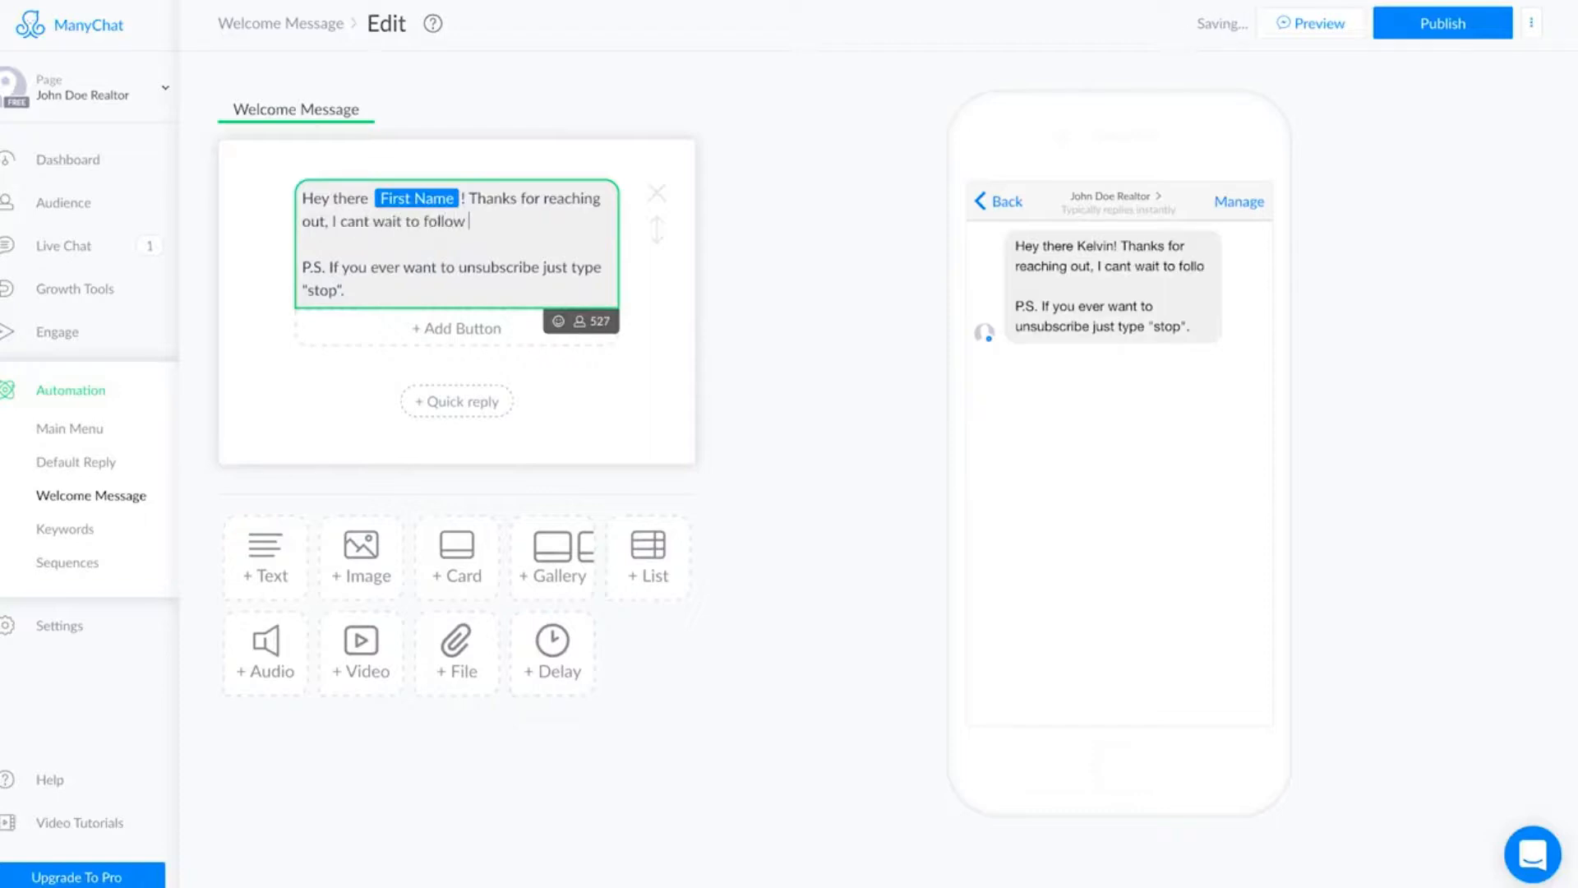
type(" up with you! In the ,ea")
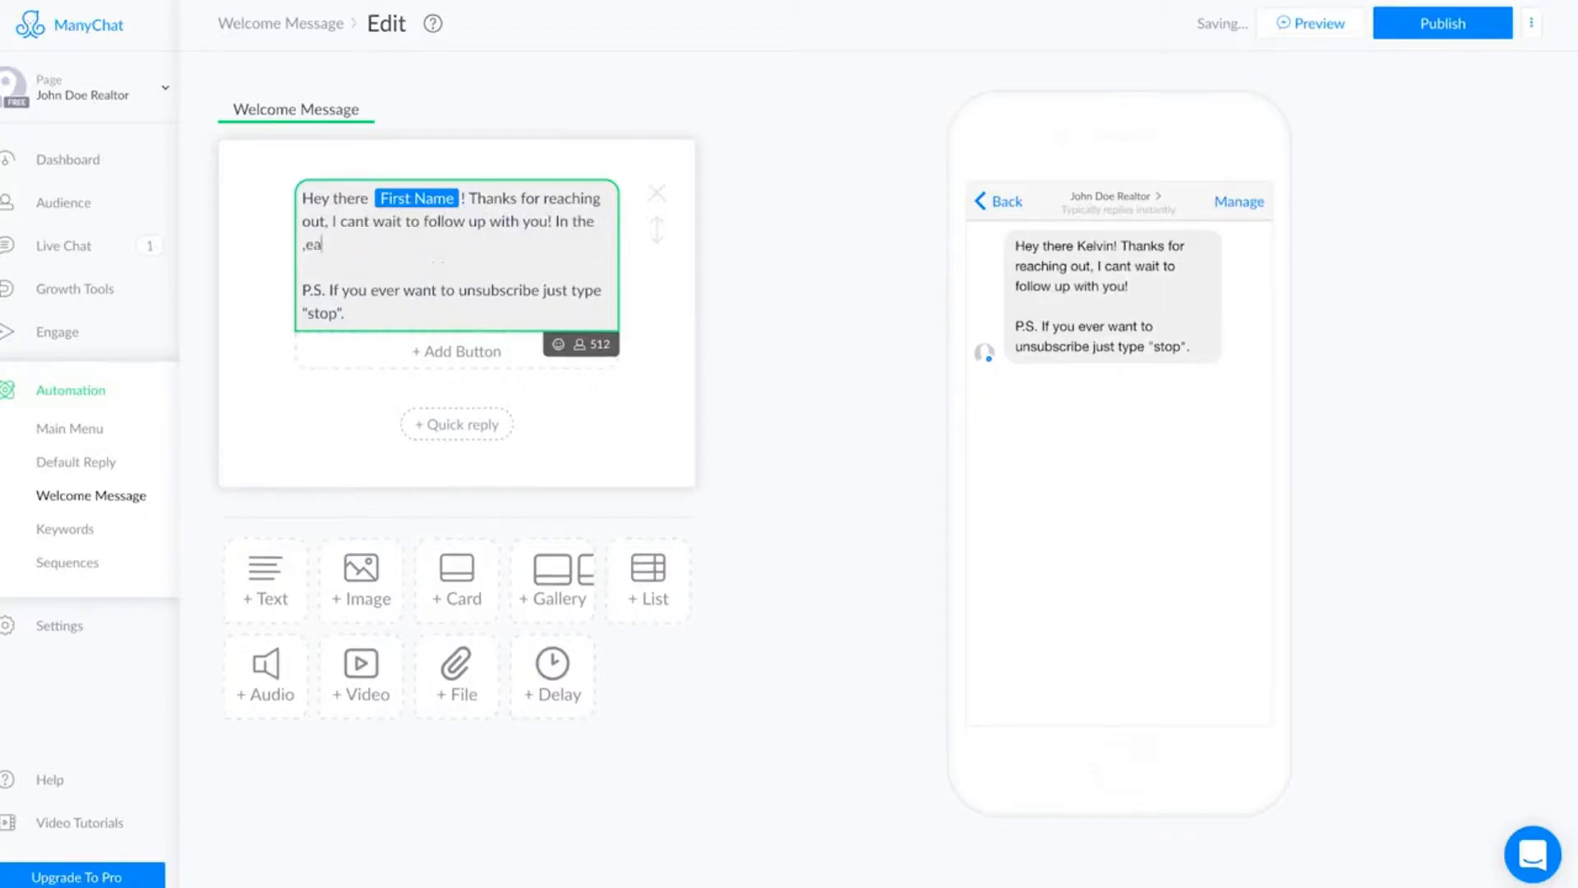
type("n time here are some helpful resources.")
left_click(309, 245)
key("BackSpace")
type("m")
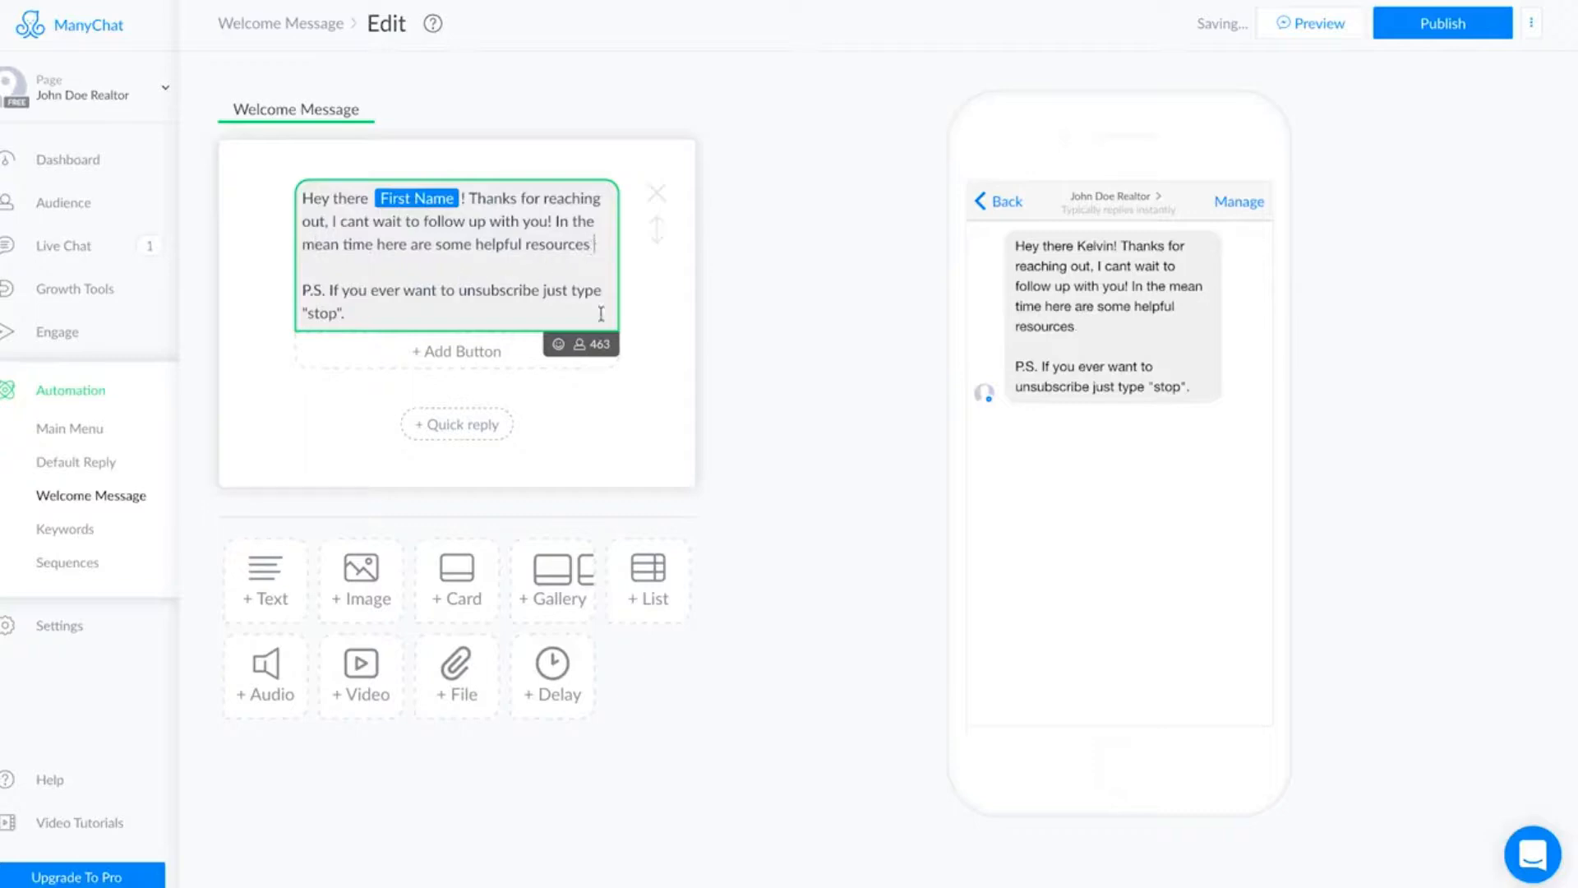
Add a laughing emoji after 'helpful resources' and finish editing the message text.
left_click(558, 343)
left_click(362, 452)
left_click(832, 280)
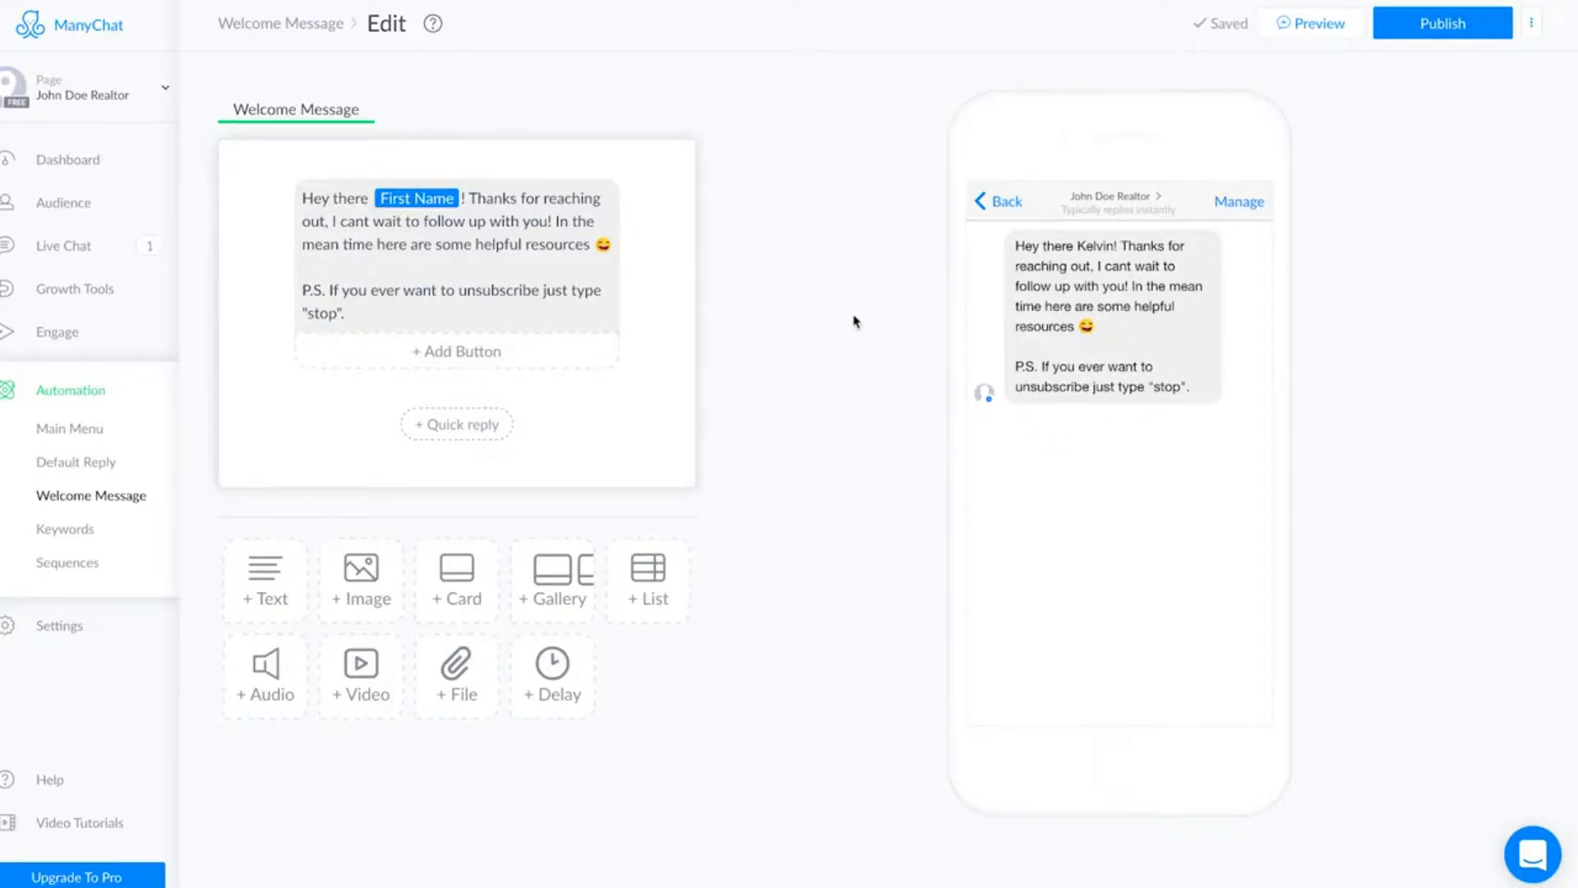
Add a button titled 'Schedule A Call' beneath the welcome message text.
left_click(504, 359)
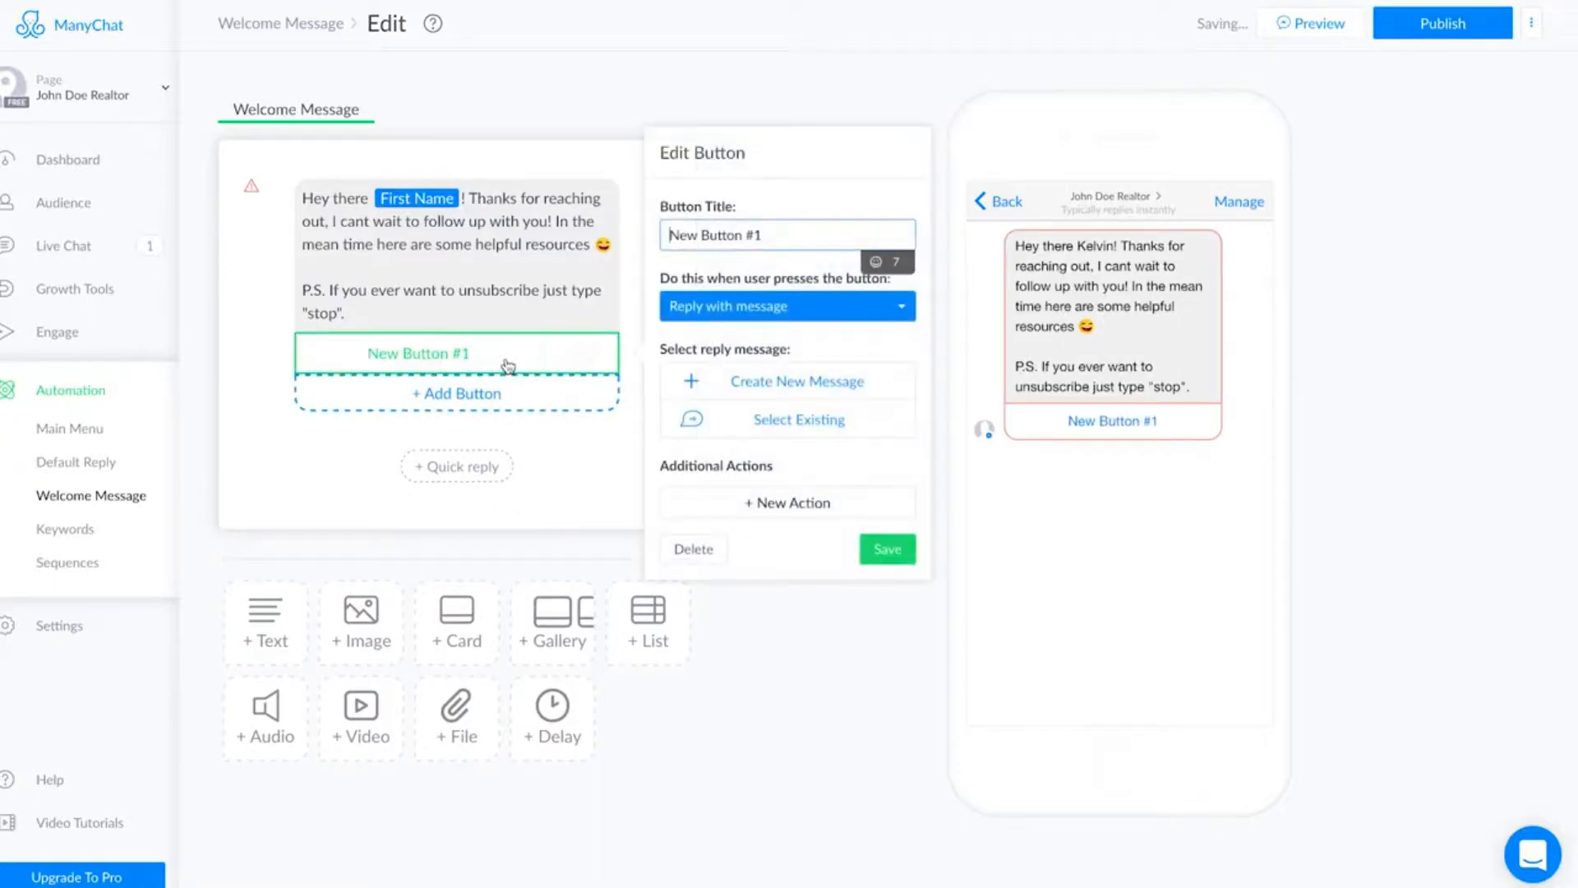
left_click_drag(781, 237, 654, 233)
type("Schedule A Call")
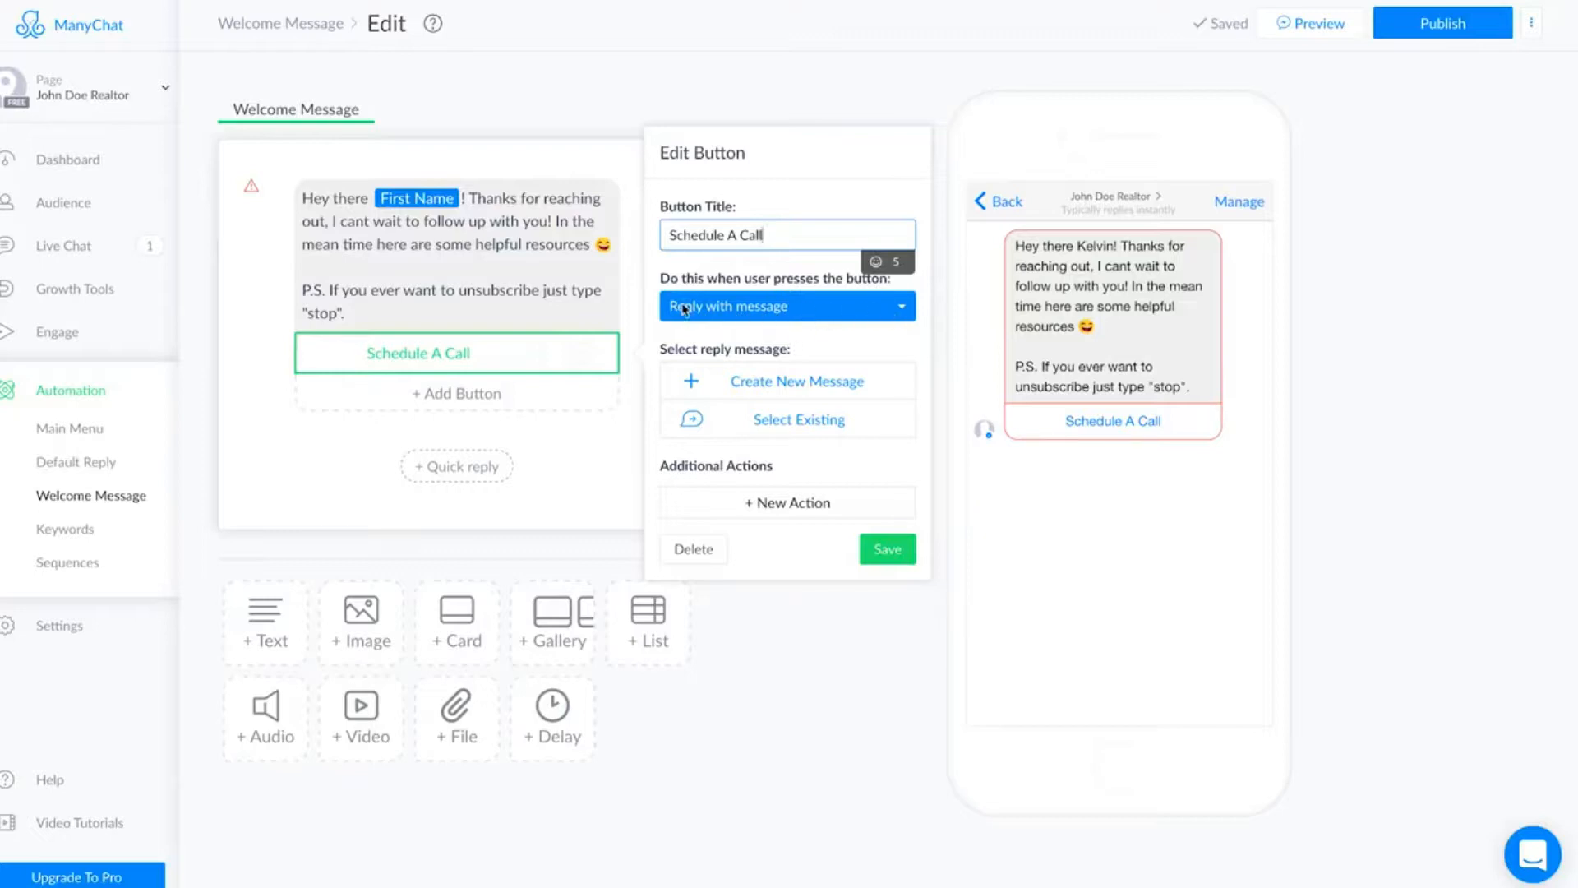
Make the Schedule A Call button open the website leadsites.easyagentpro.com/lets-talk/ and save the button.
left_click(904, 310)
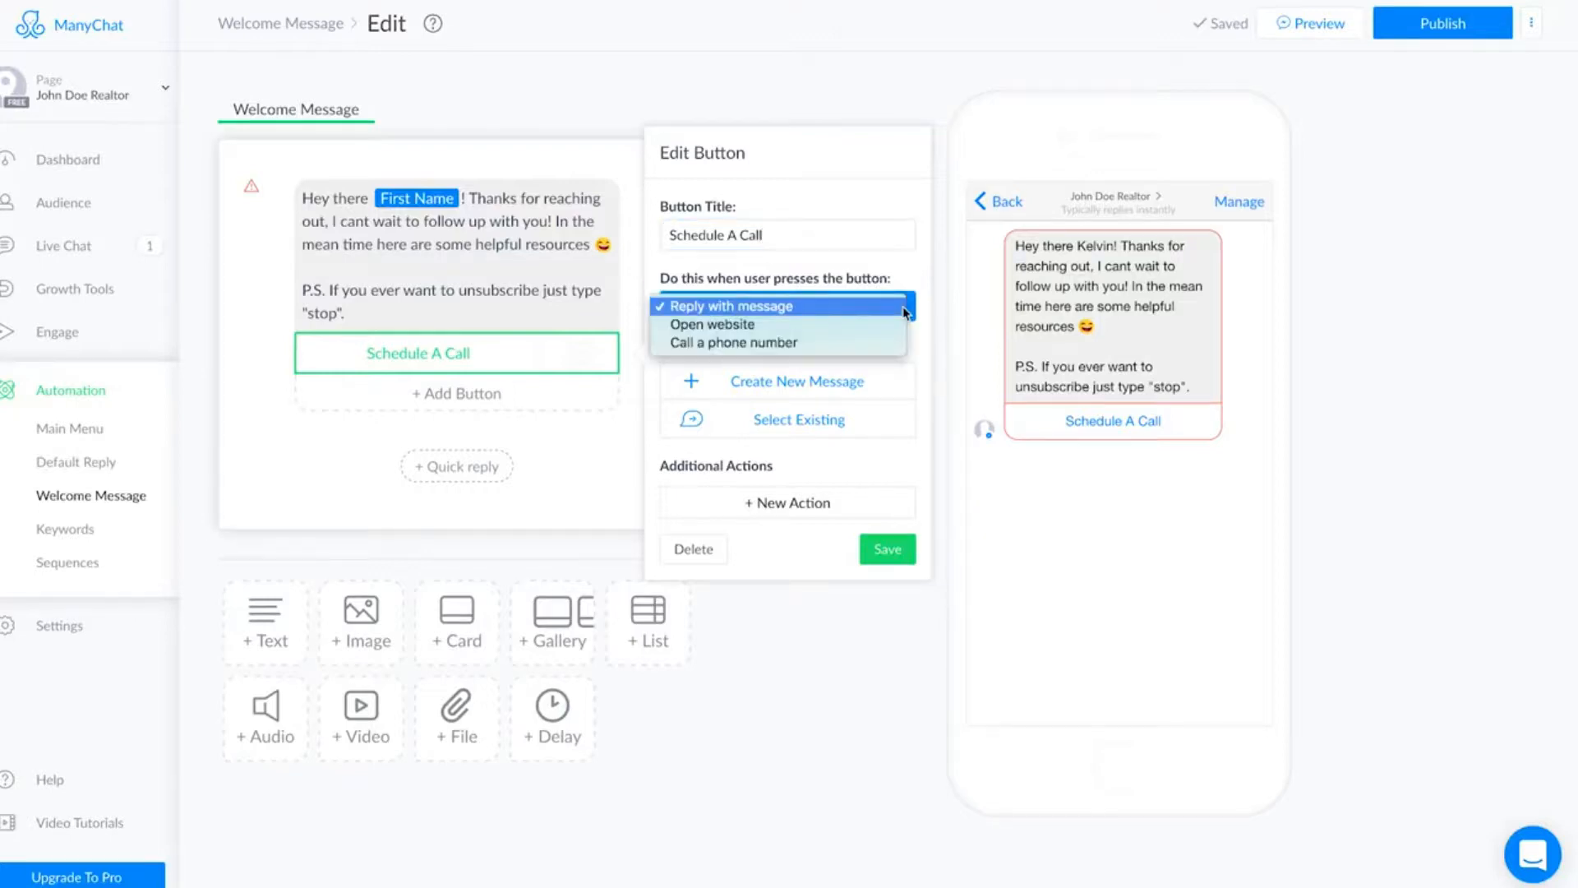
left_click(816, 328)
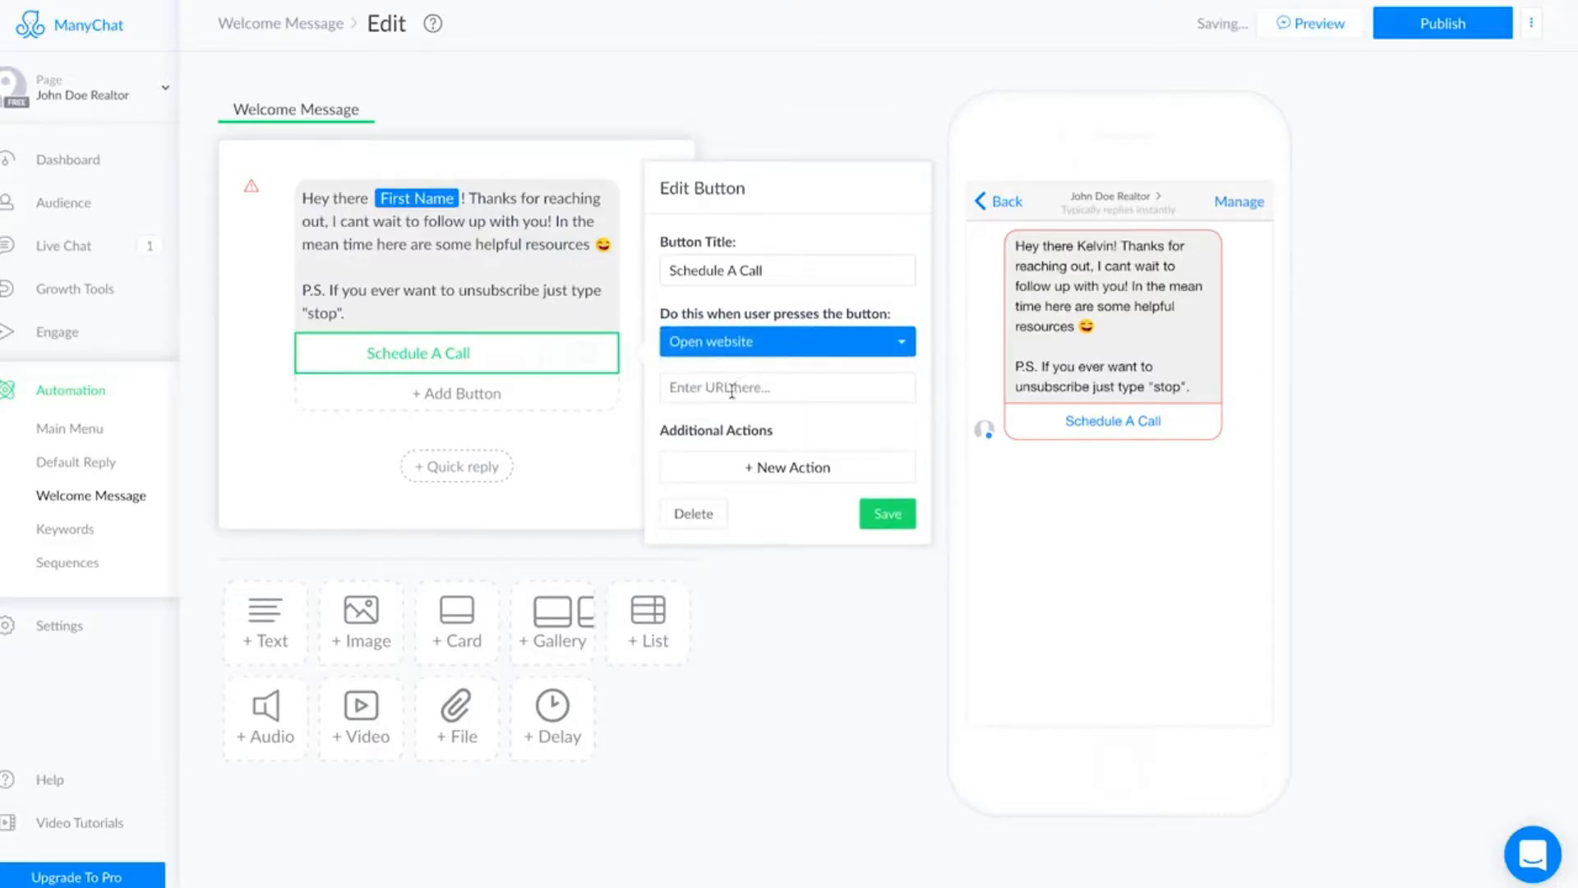
left_click(723, 389)
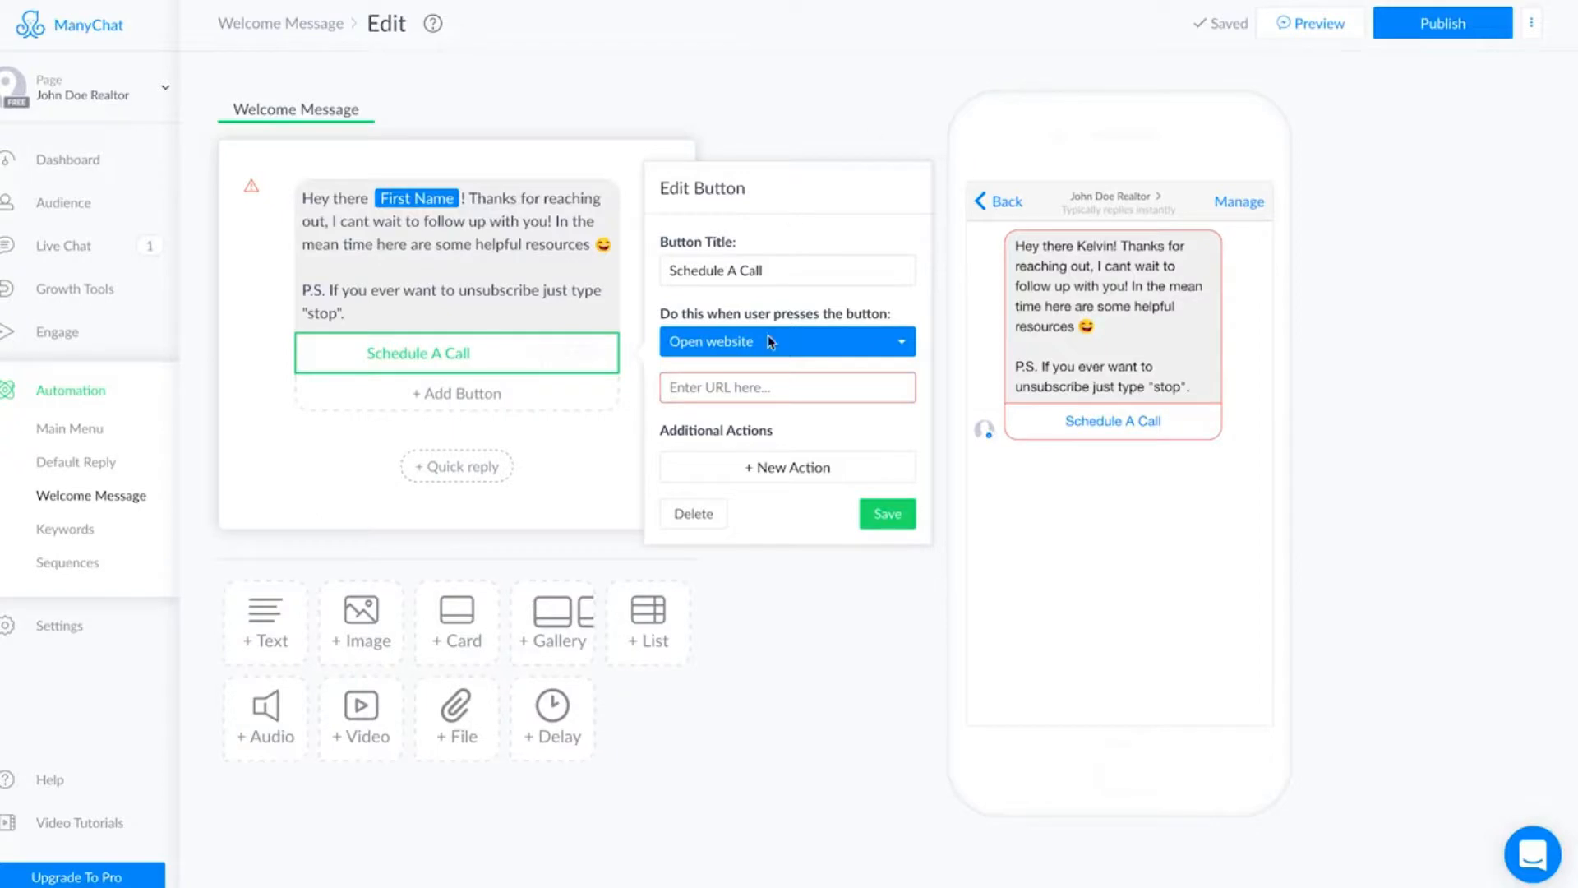
left_click(757, 388)
type("https://leadsites.easyagentpro.com/lets-talk/")
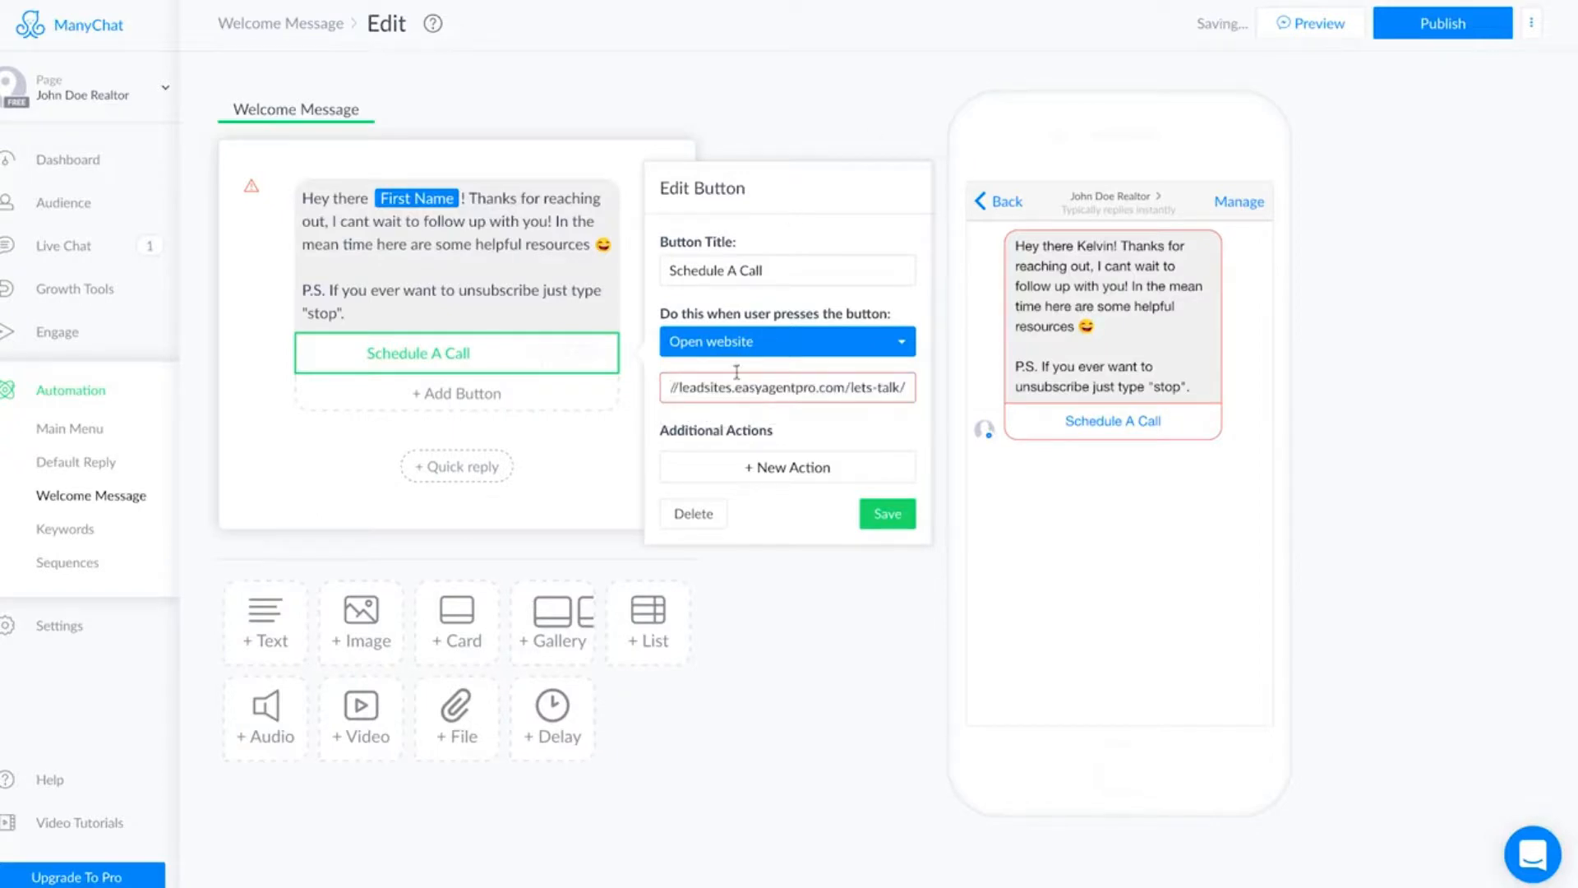
left_click(888, 517)
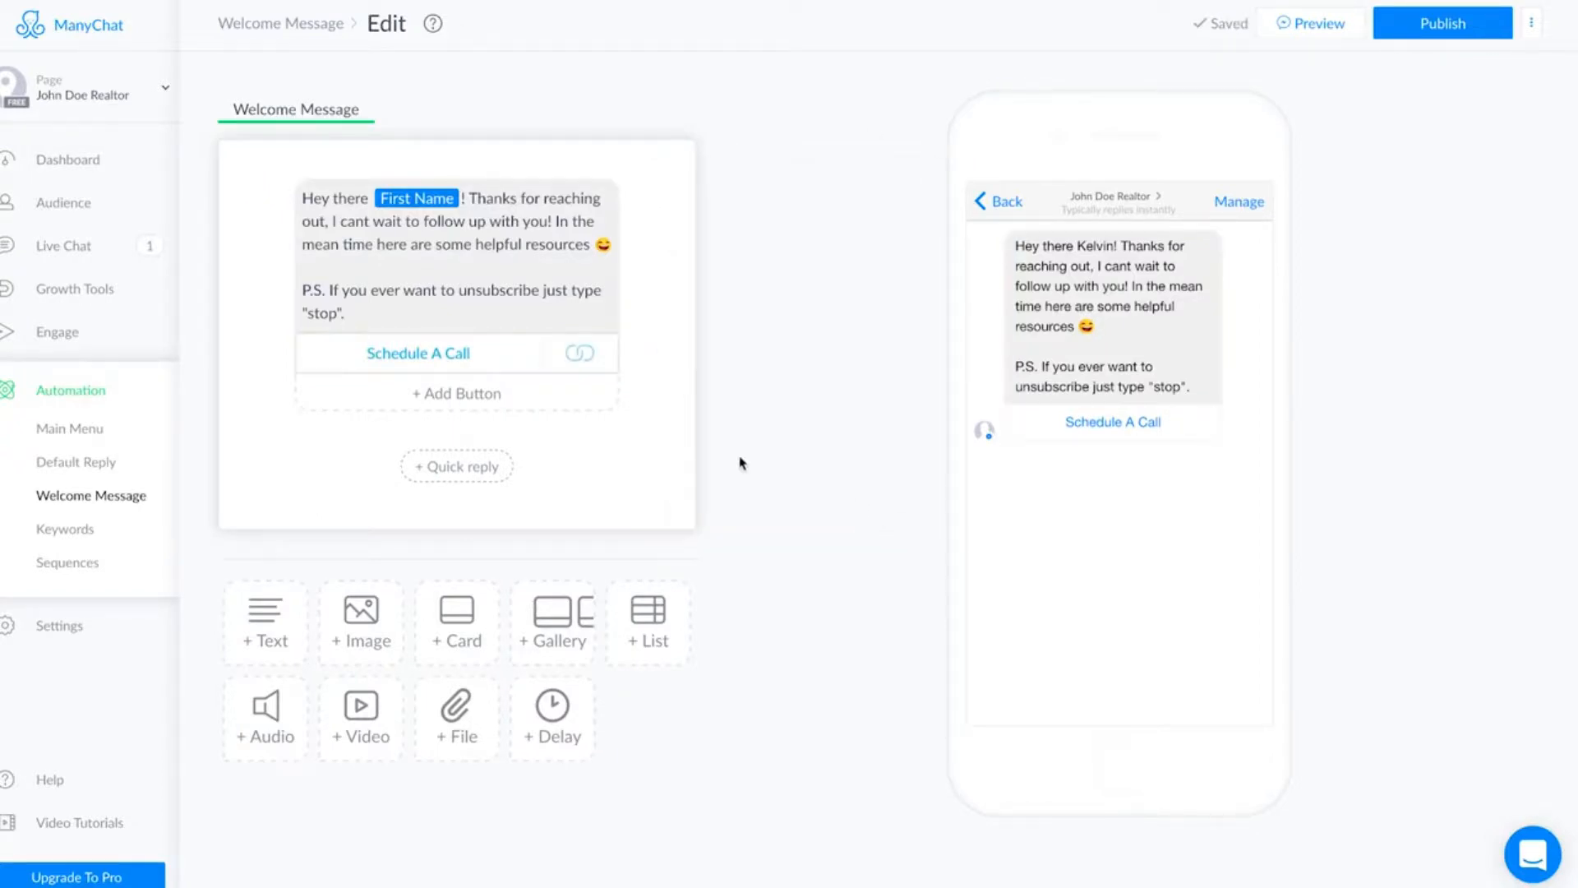
Add a second button titled 'Real Estate Tips' below Schedule A Call.
left_click(504, 398)
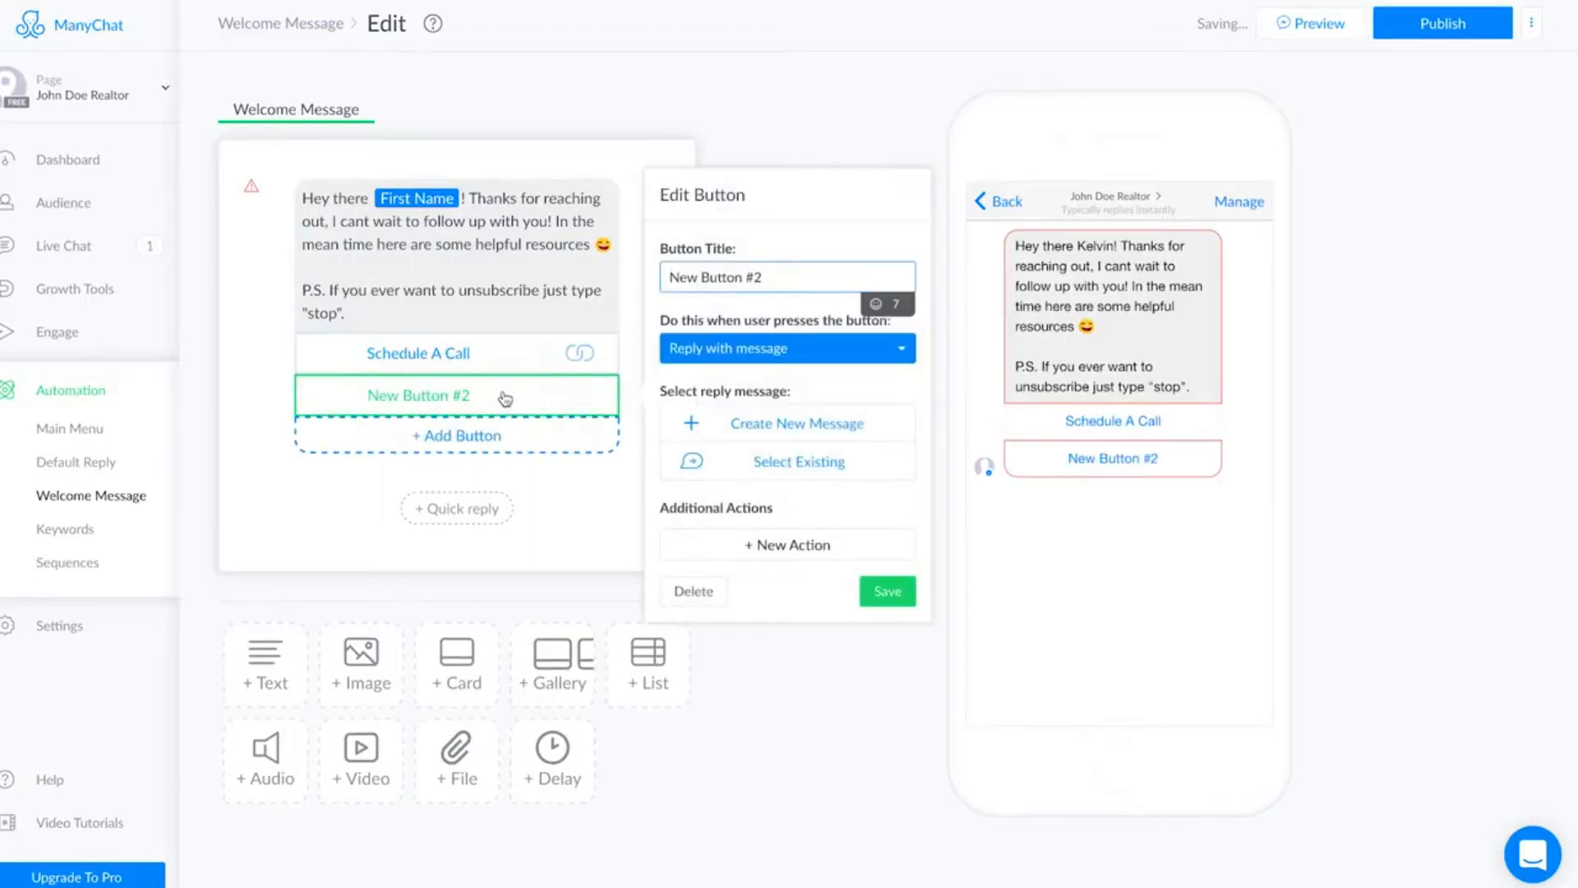
left_click_drag(768, 278, 665, 279)
type("Real Este")
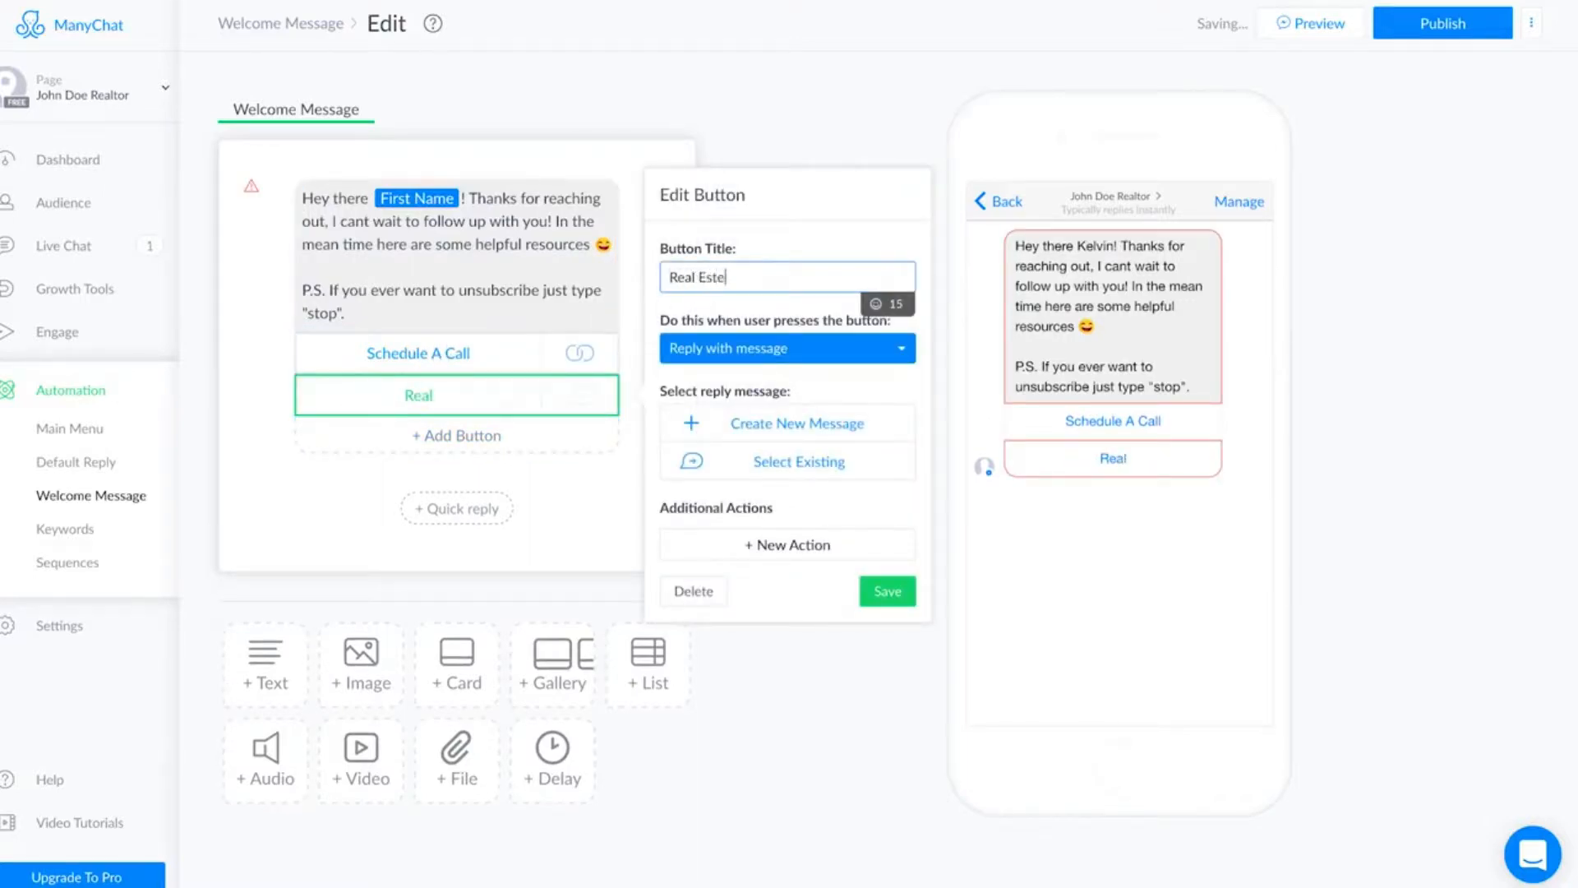
key("BackSpace")
type("ate Tips")
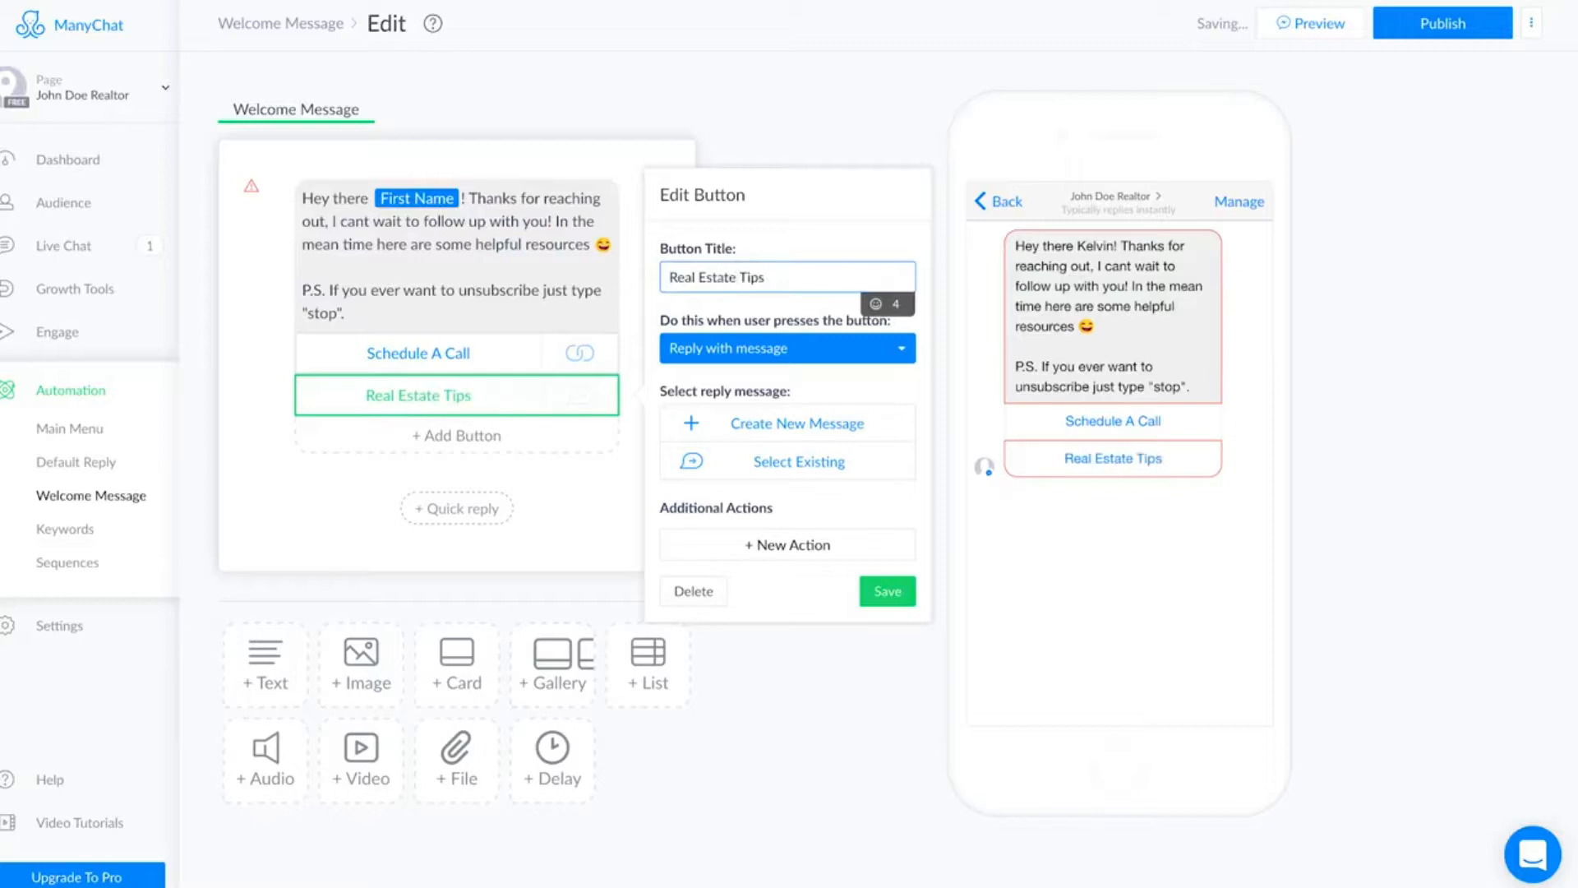
Make the Real Estate Tips button open the EAP homes site's blog page and save the button.
left_click(910, 354)
key("Escape")
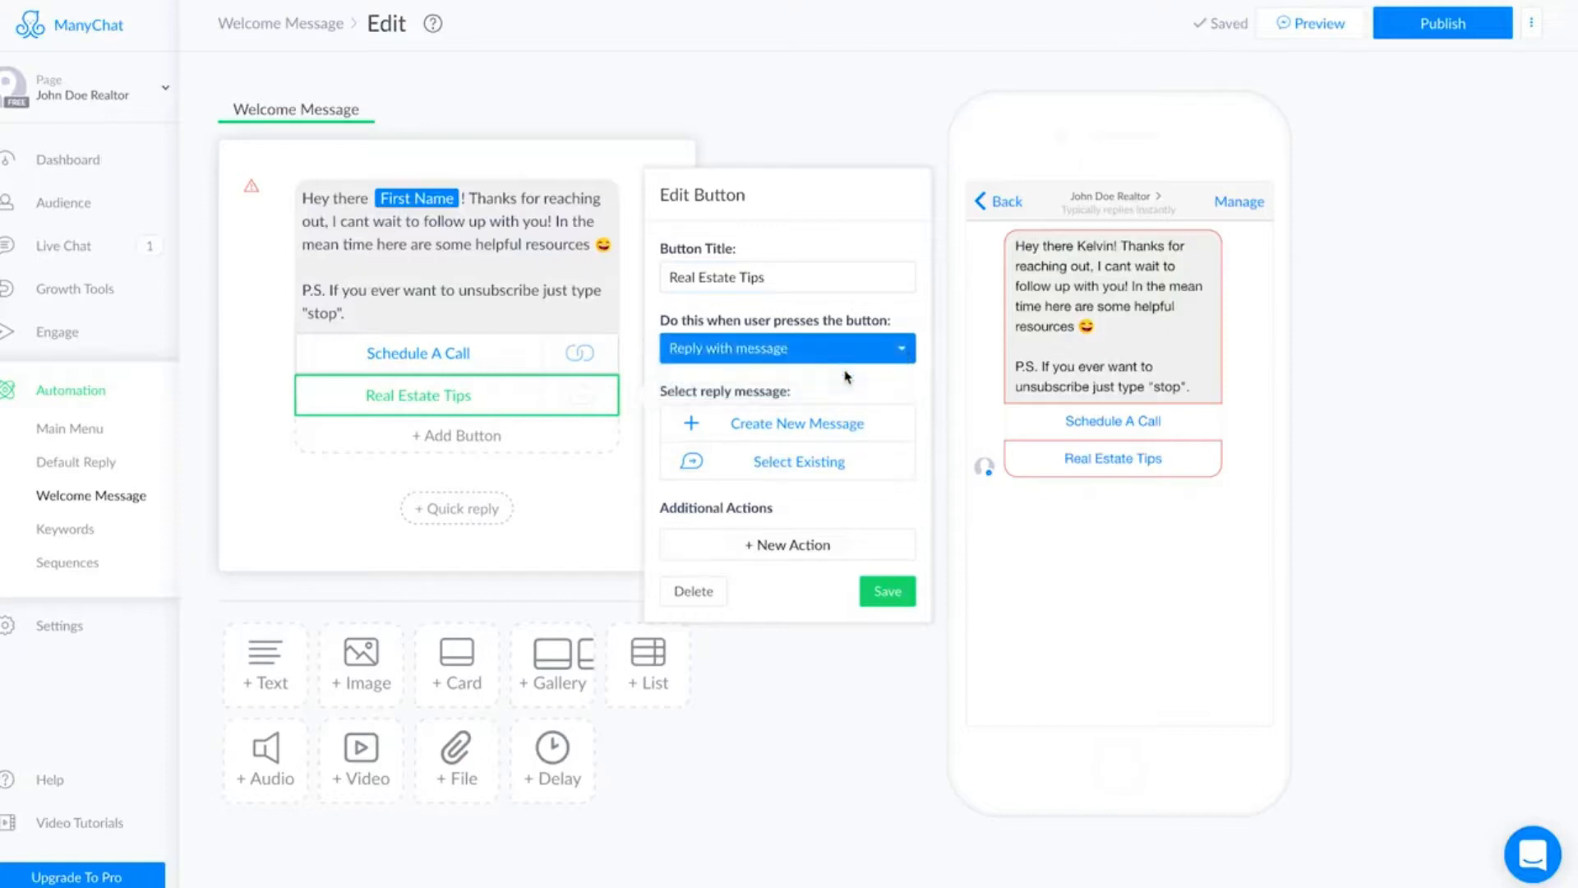
left_click(847, 377)
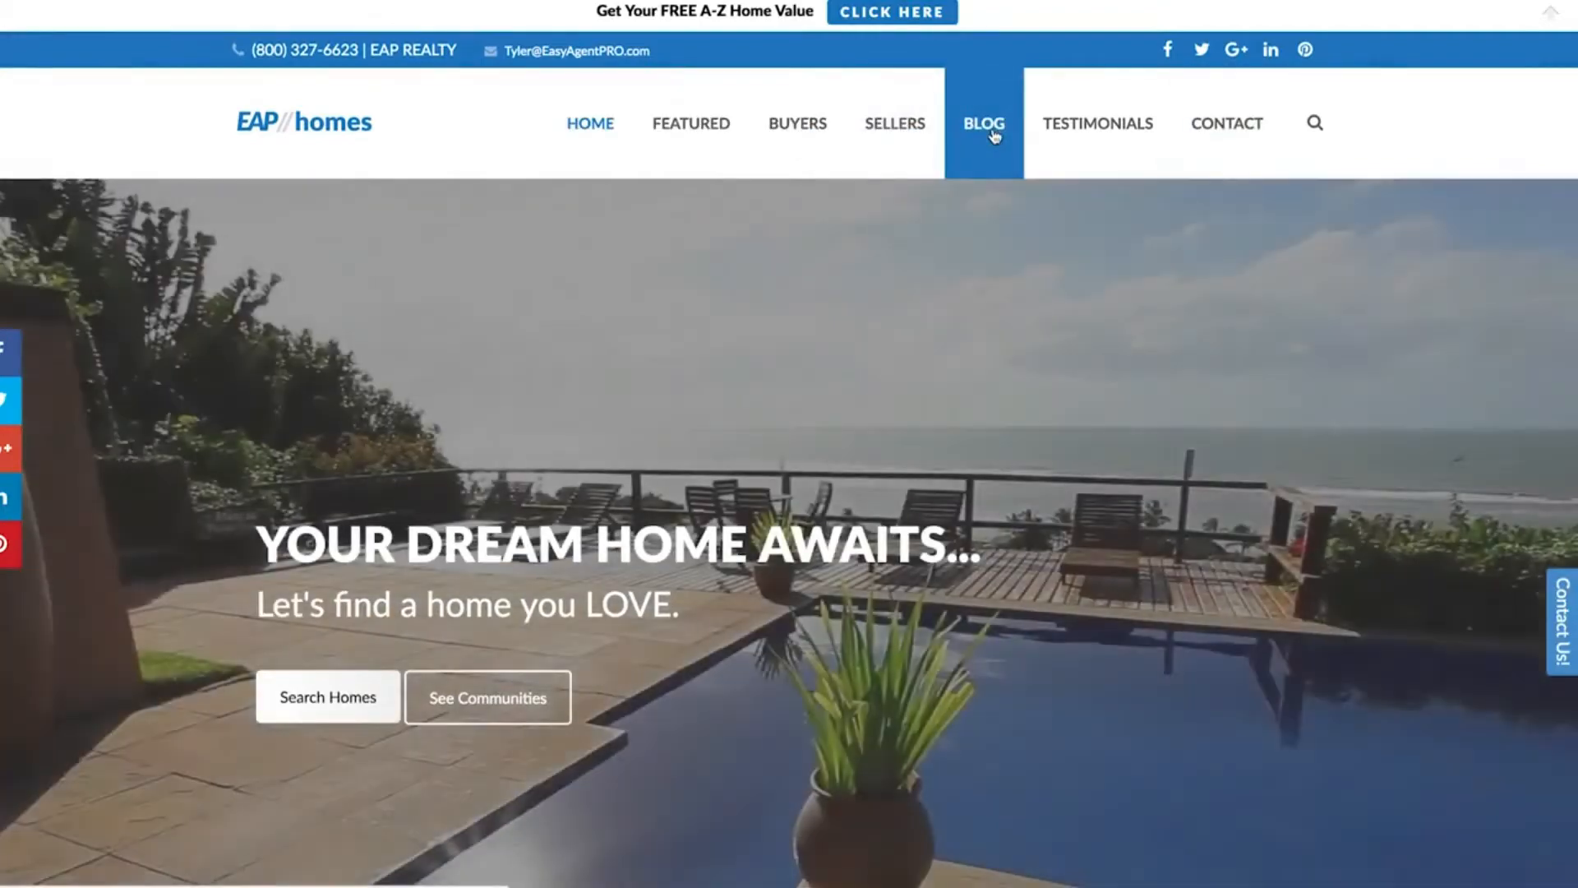
left_click(990, 129)
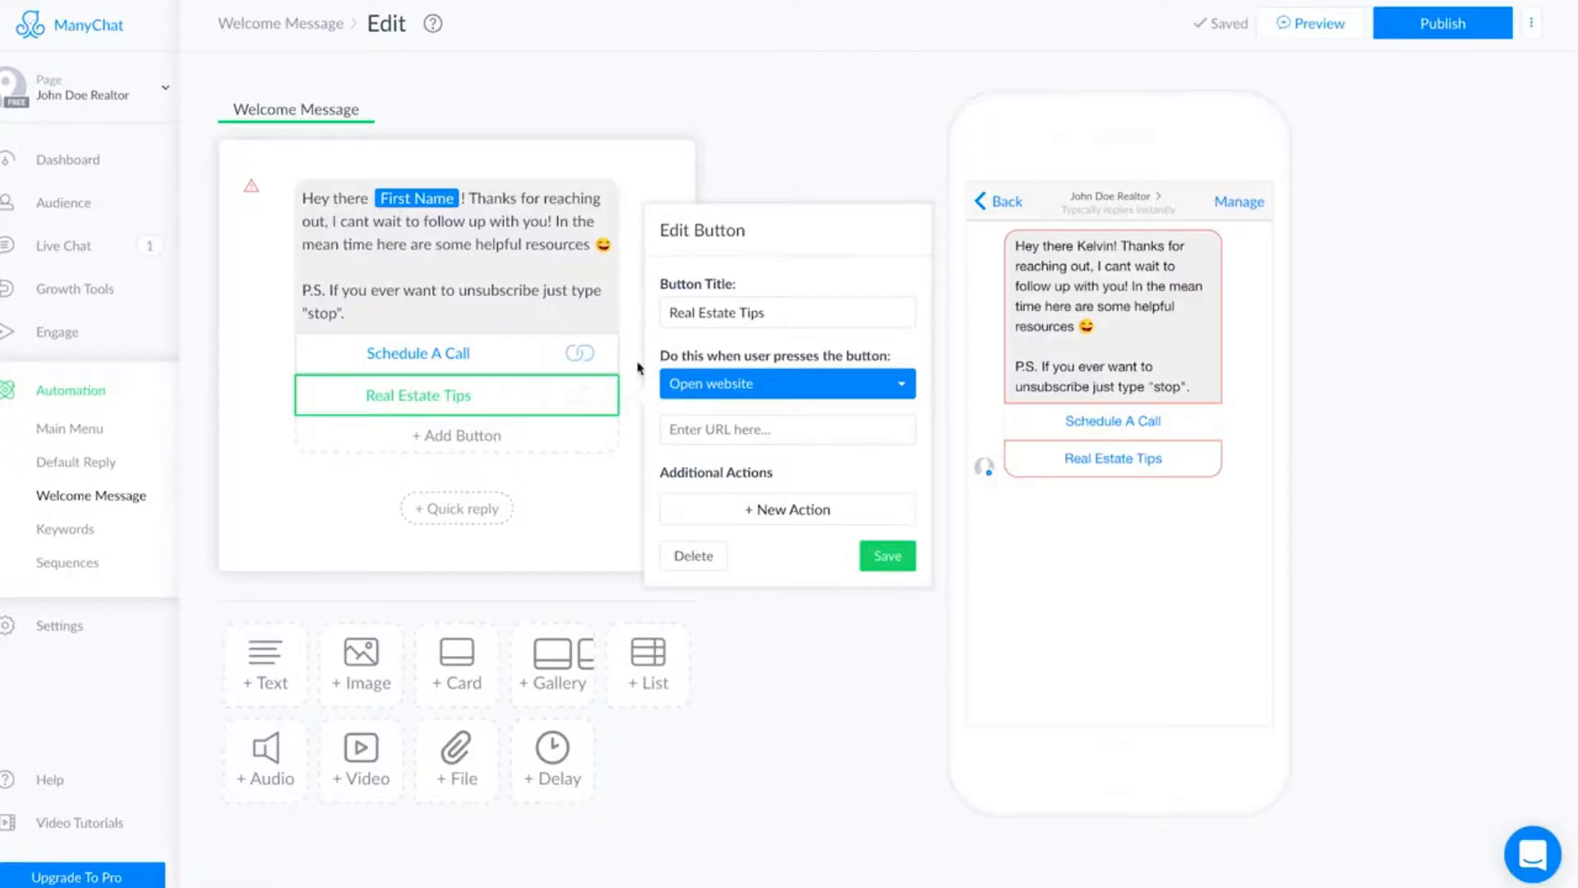
left_click(732, 426)
key("ctrl+v")
left_click(888, 553)
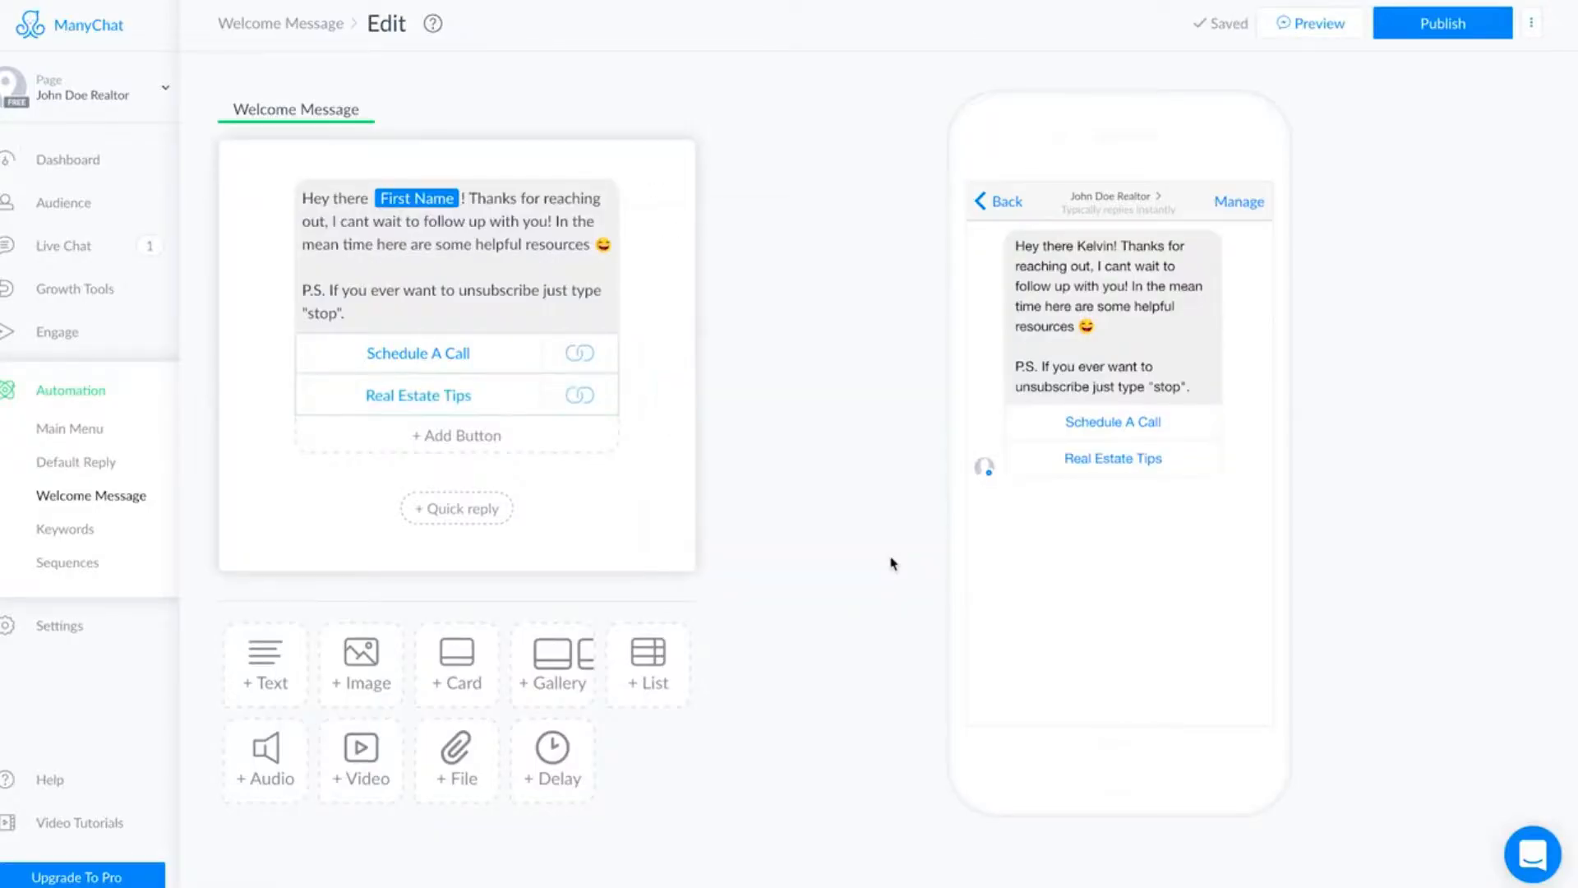
Add a third button titled 'Search Homes' below Real Estate Tips.
left_click(448, 438)
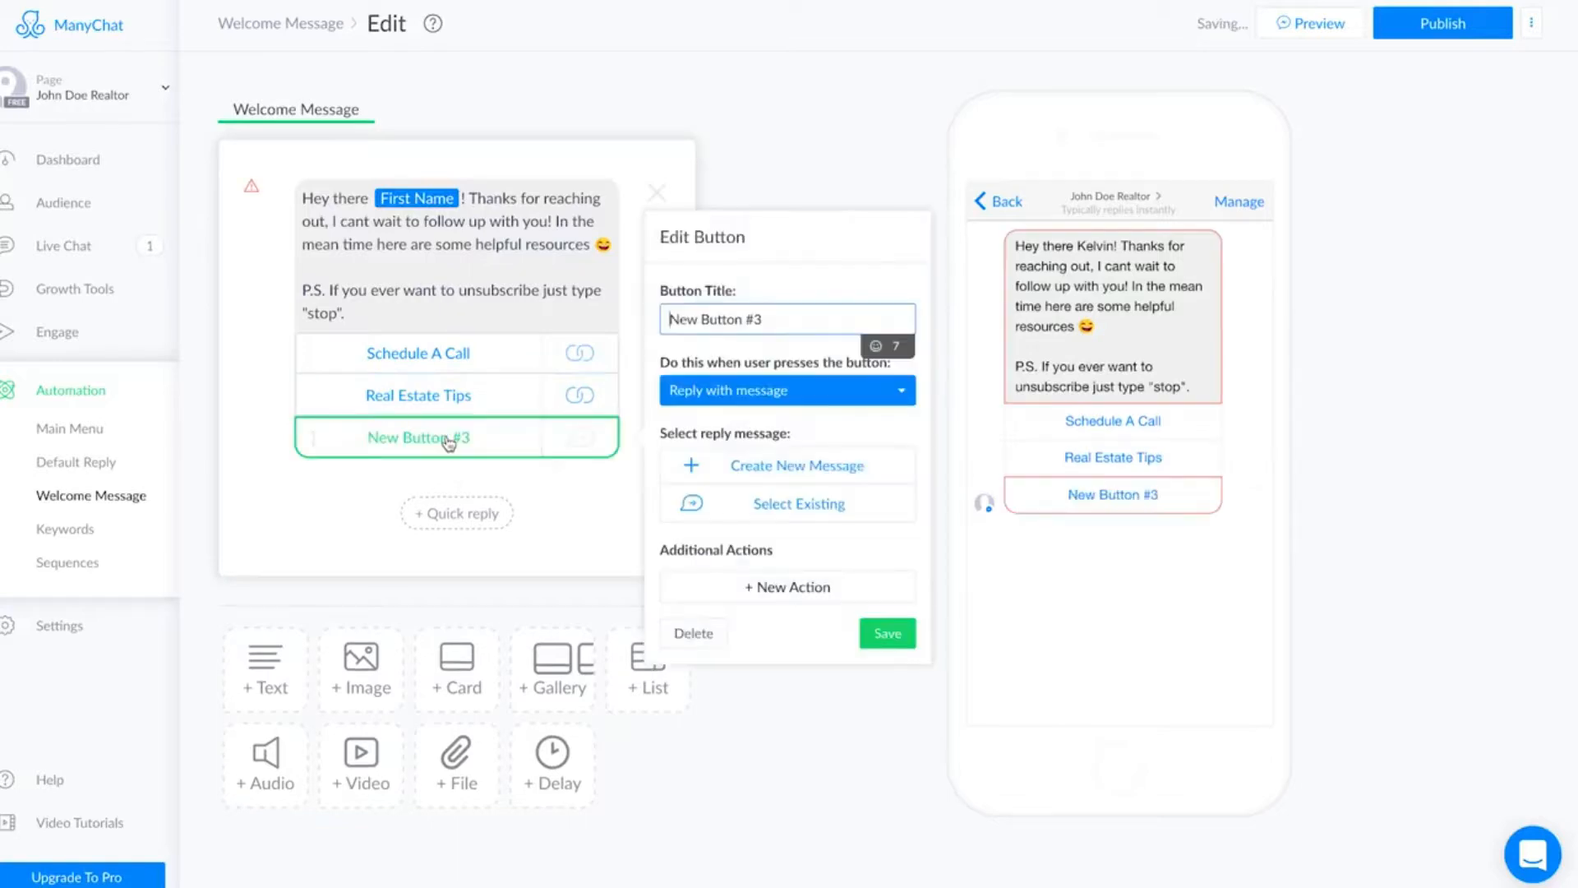
left_click_drag(784, 315, 667, 312)
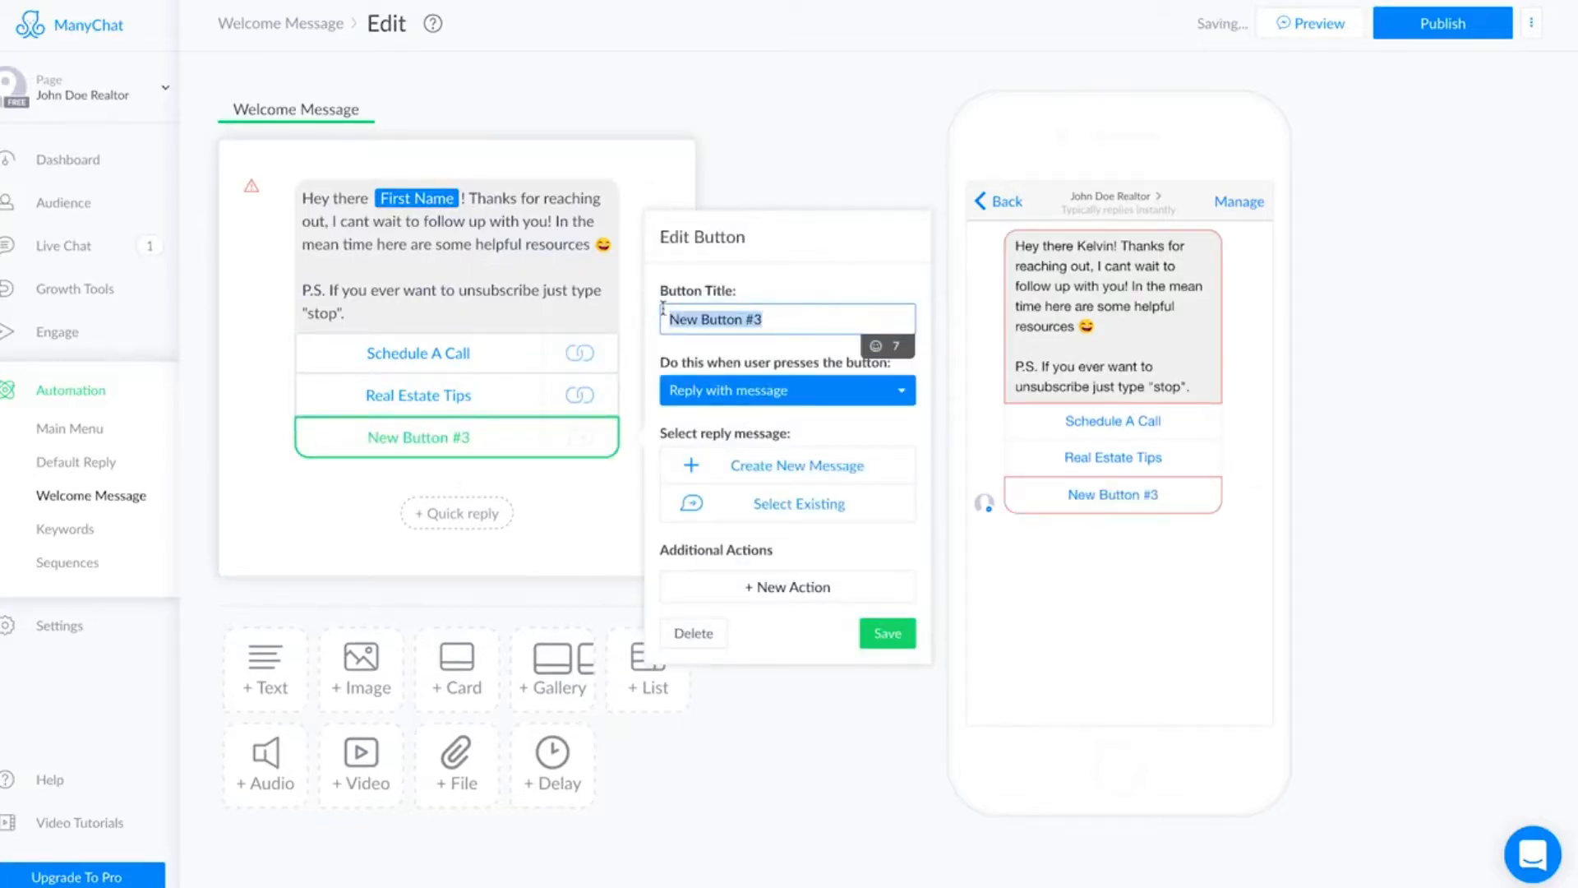
type("Search Homes")
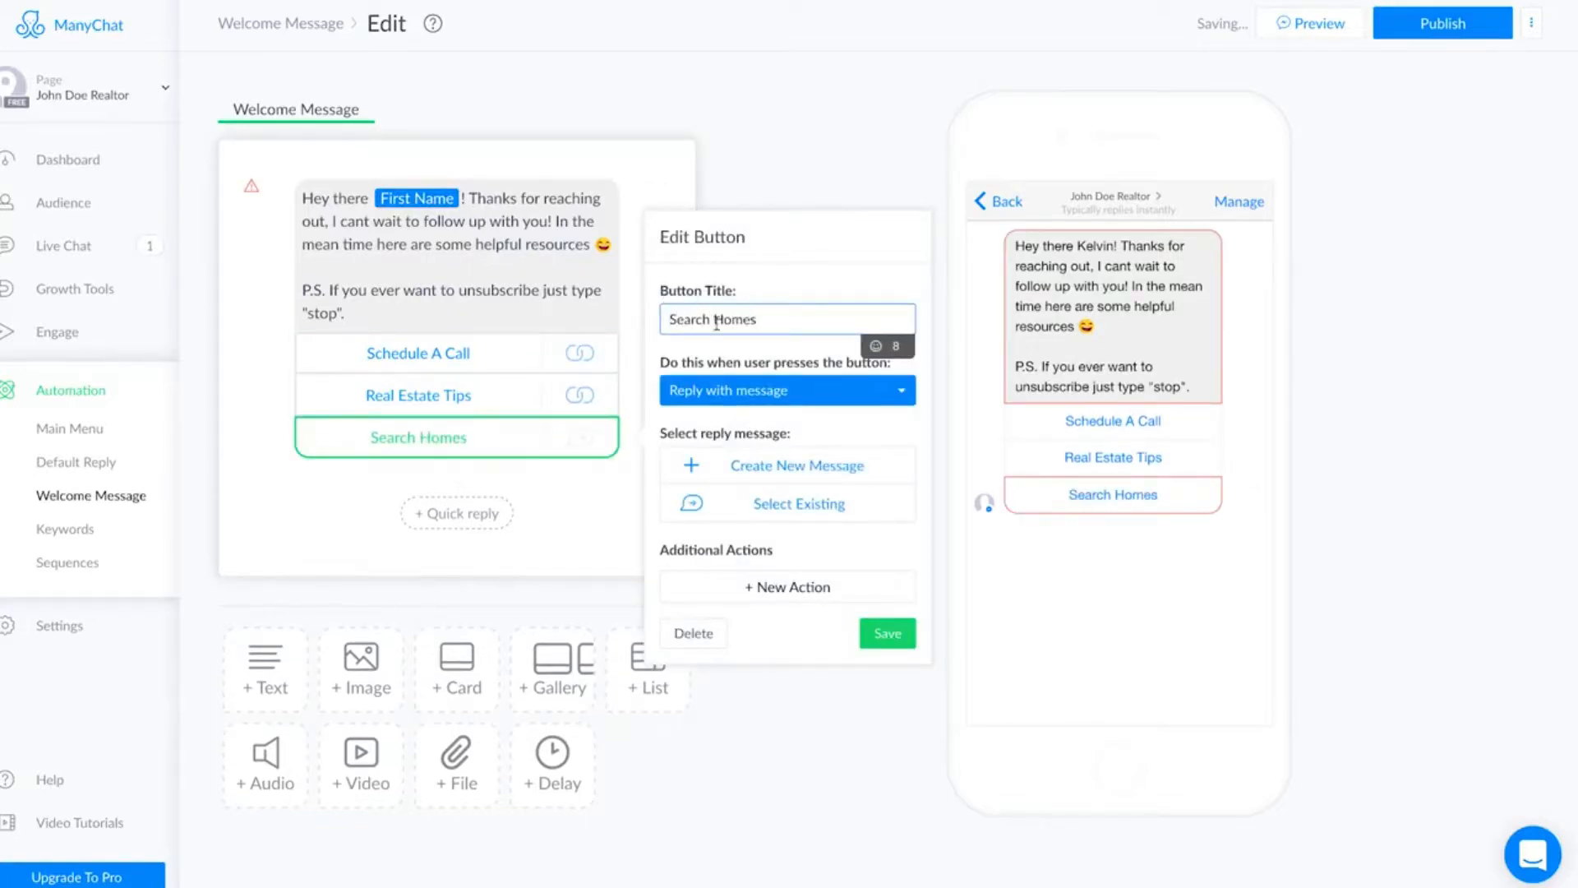
Make the Search Homes button open a website, paste the copied page address as its URL and save the button.
left_click(902, 403)
left_click(842, 414)
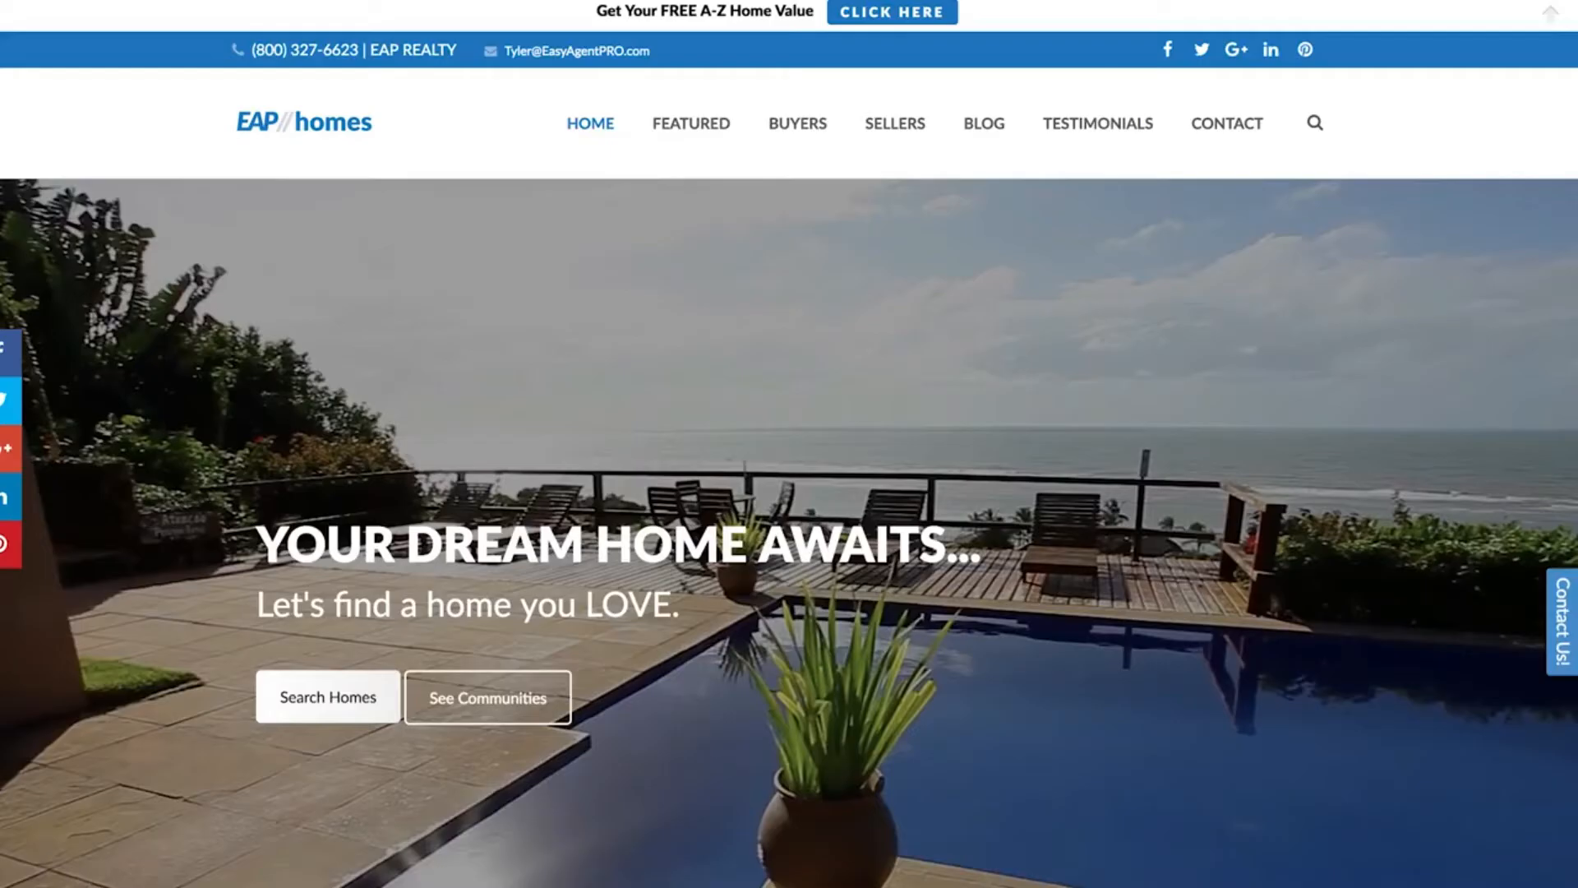
mouse_move(822, 125)
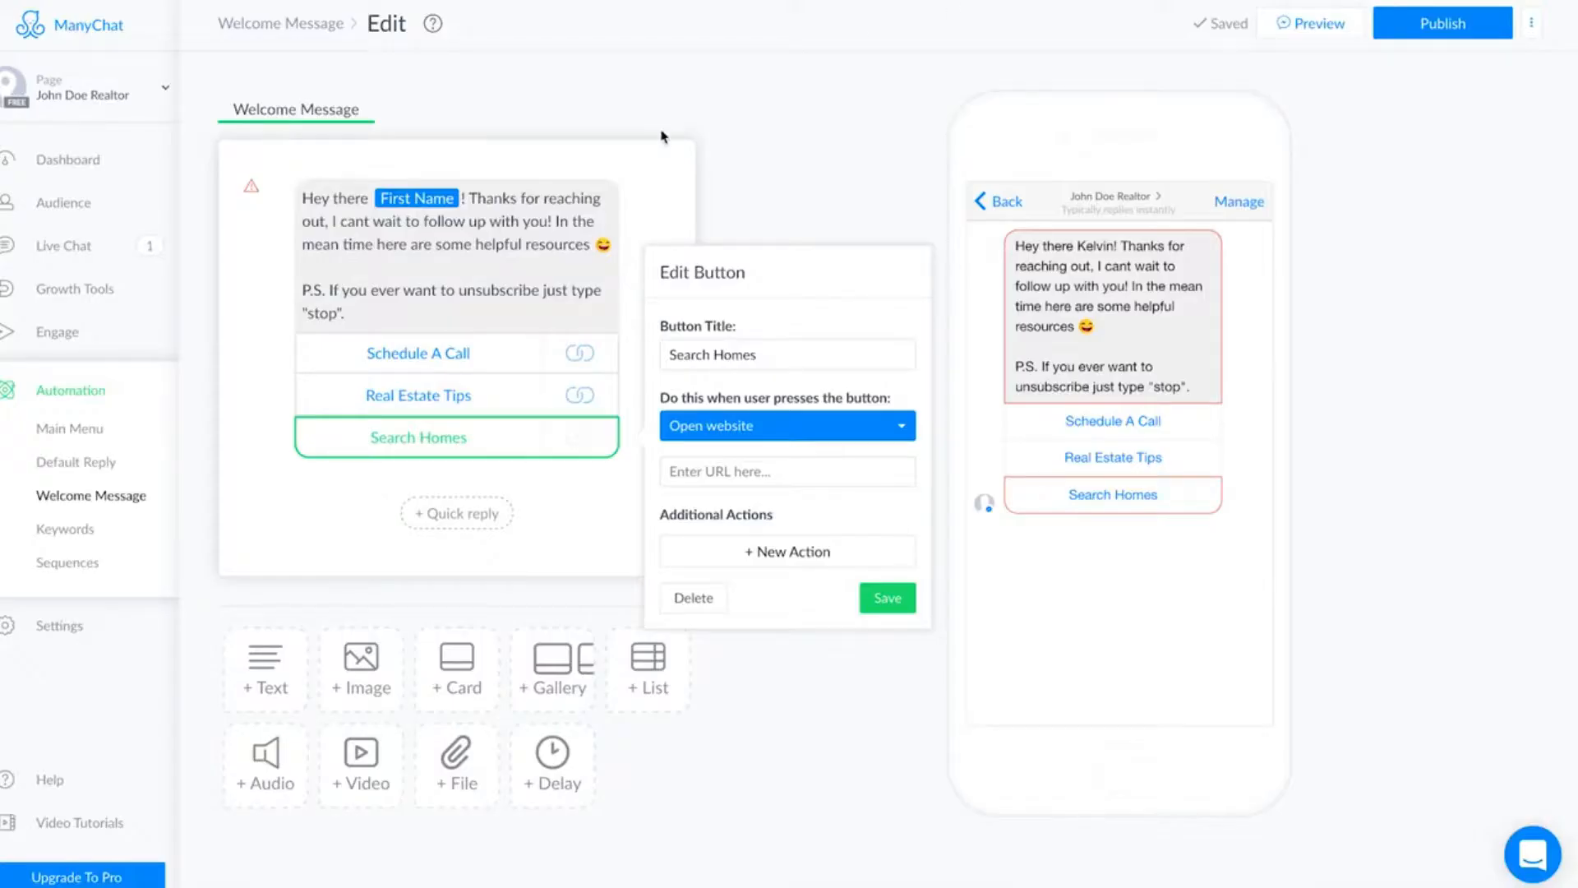
left_click(826, 481)
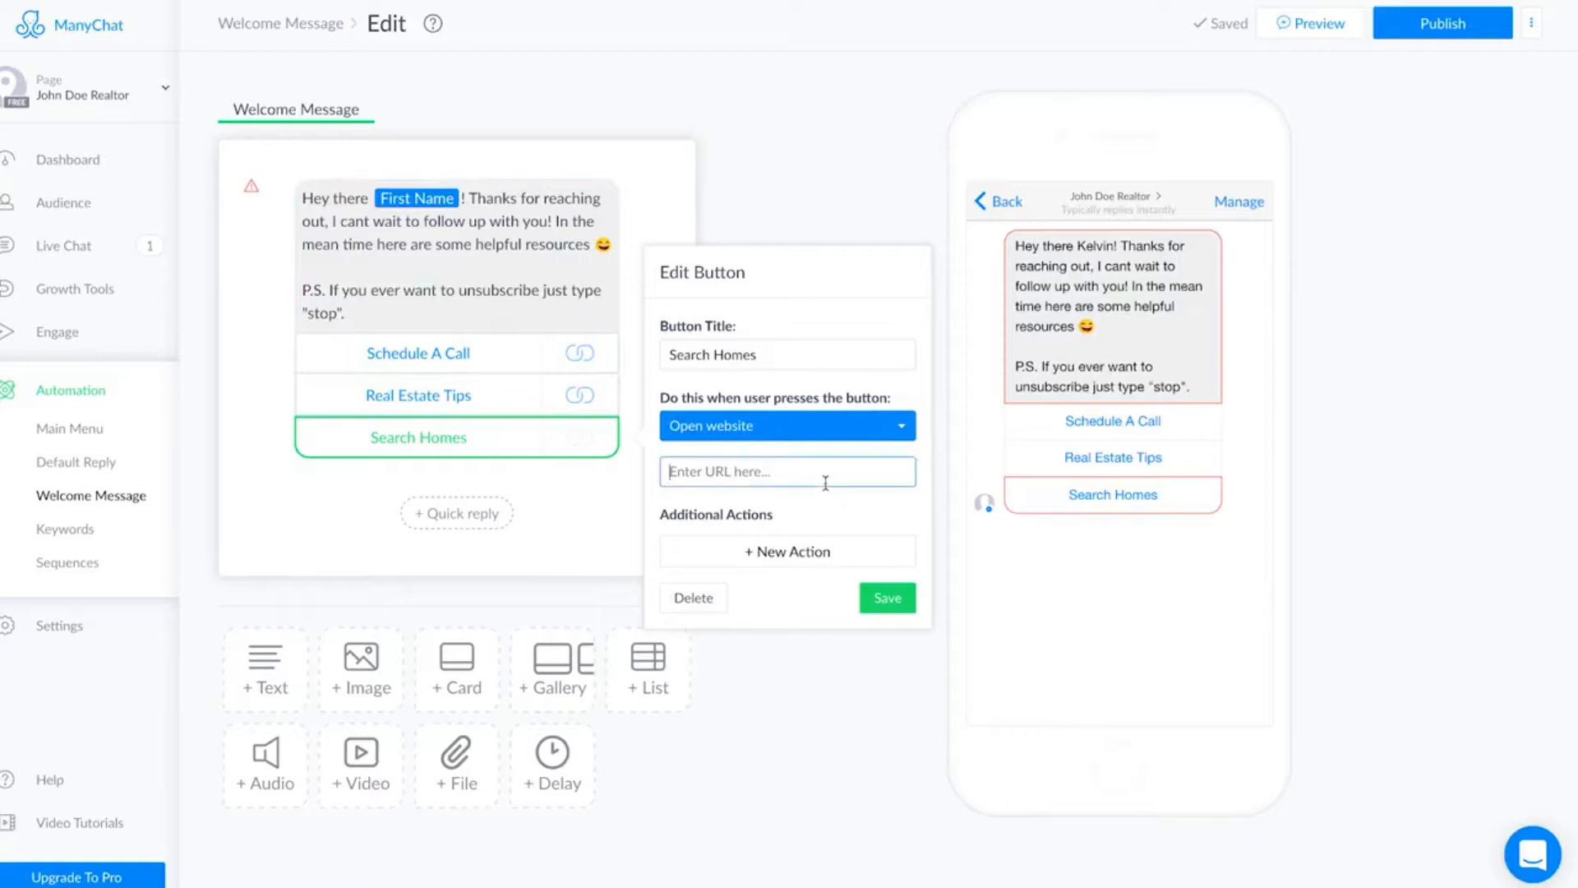
key("ctrl+v")
left_click(886, 598)
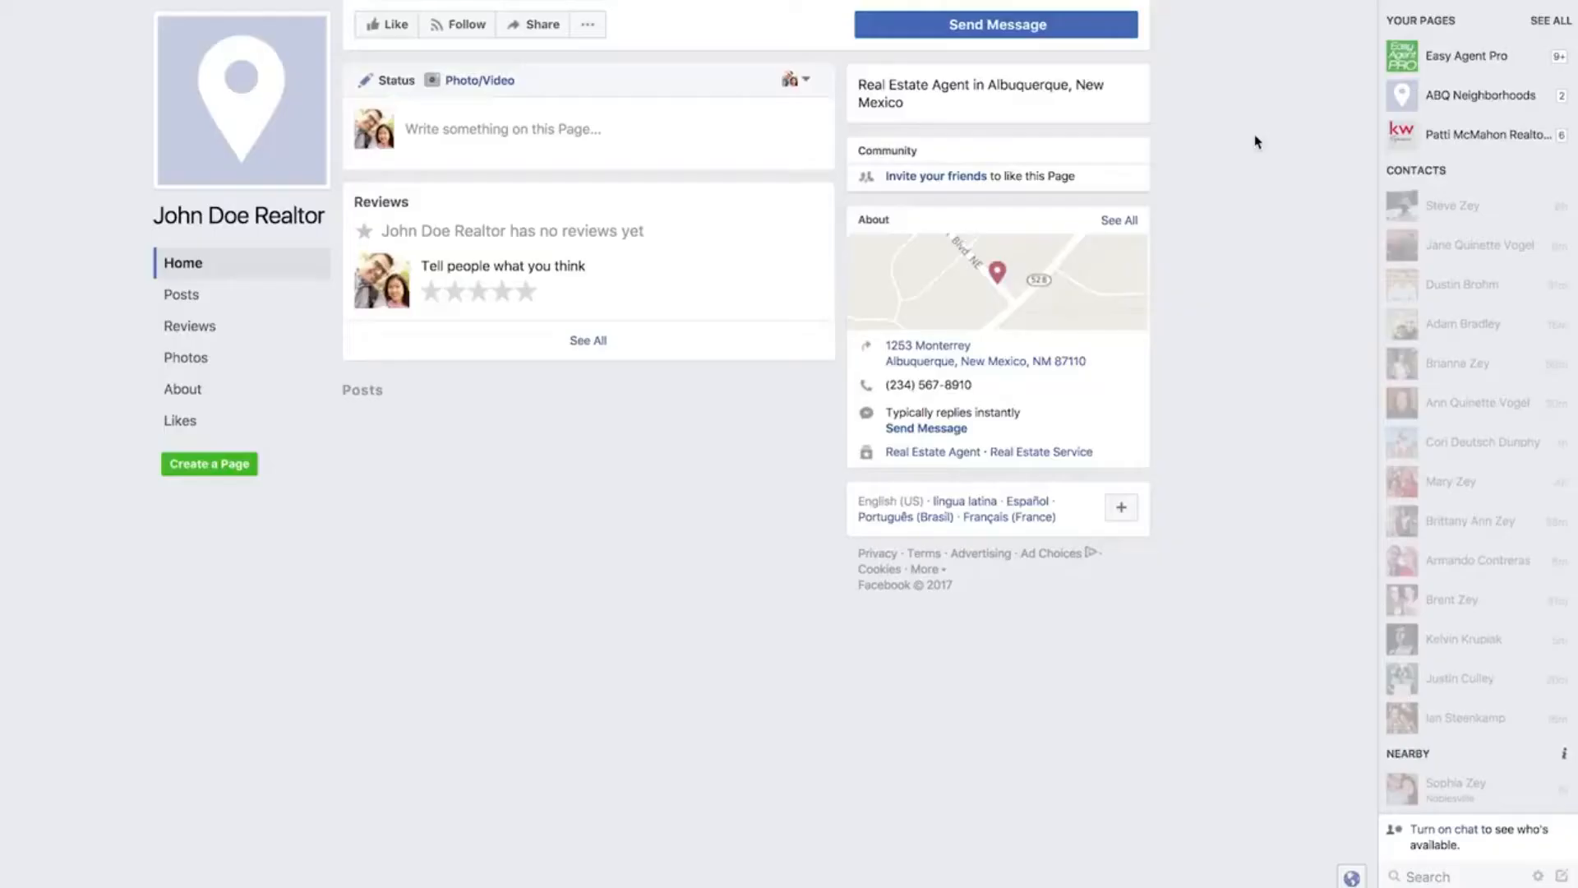
Start a Messenger conversation with the realtor's Facebook page and test the welcome message's Schedule A Call and Real Estate Tips buttons.
left_click(1064, 38)
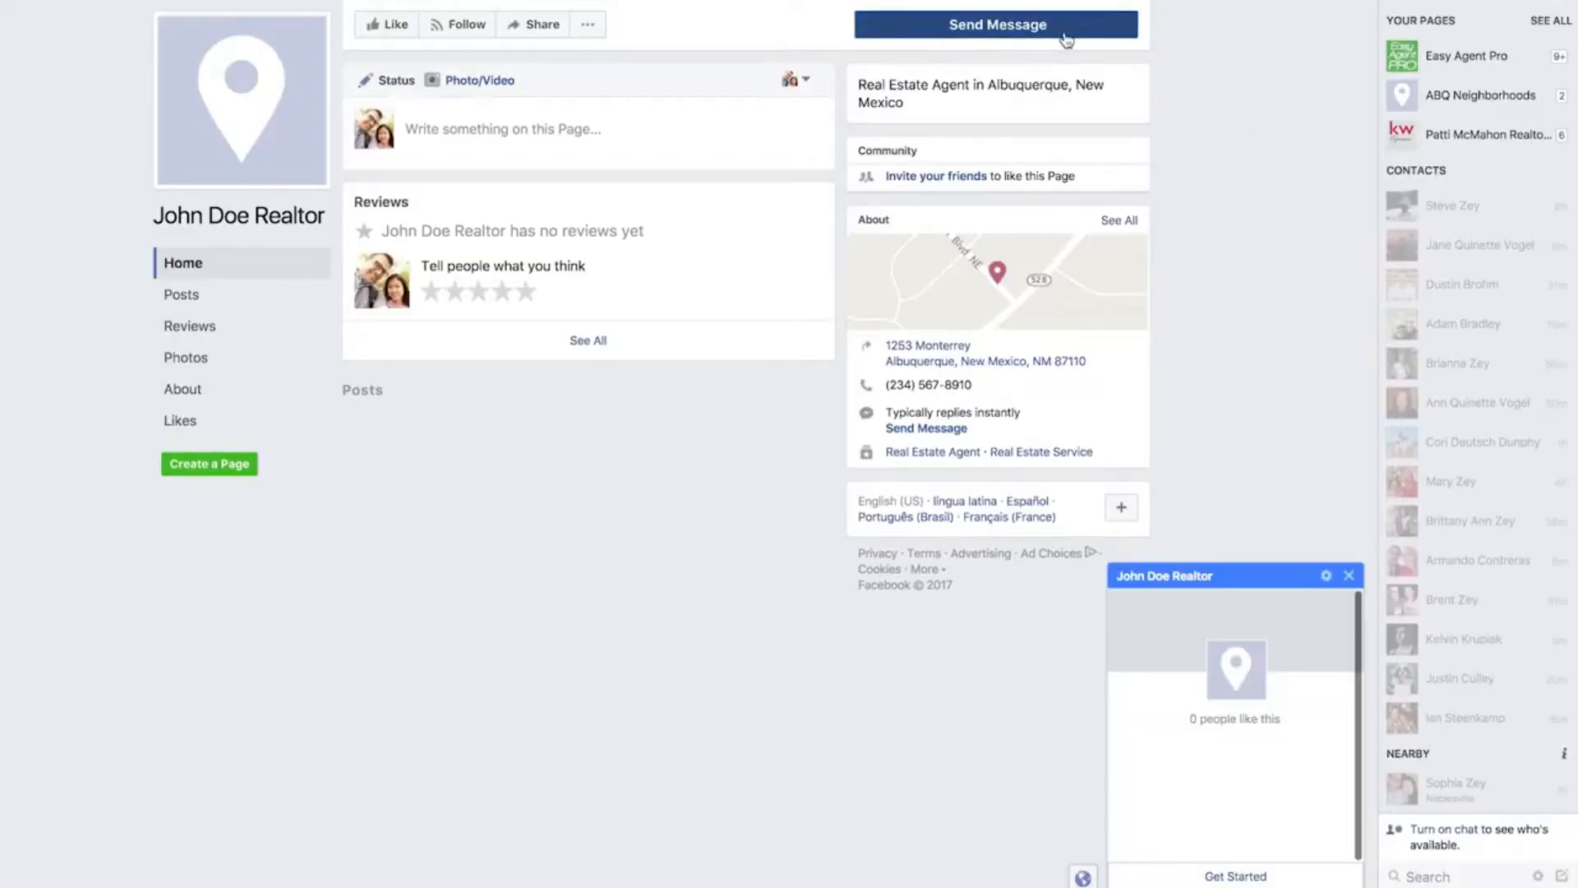
left_click(1208, 876)
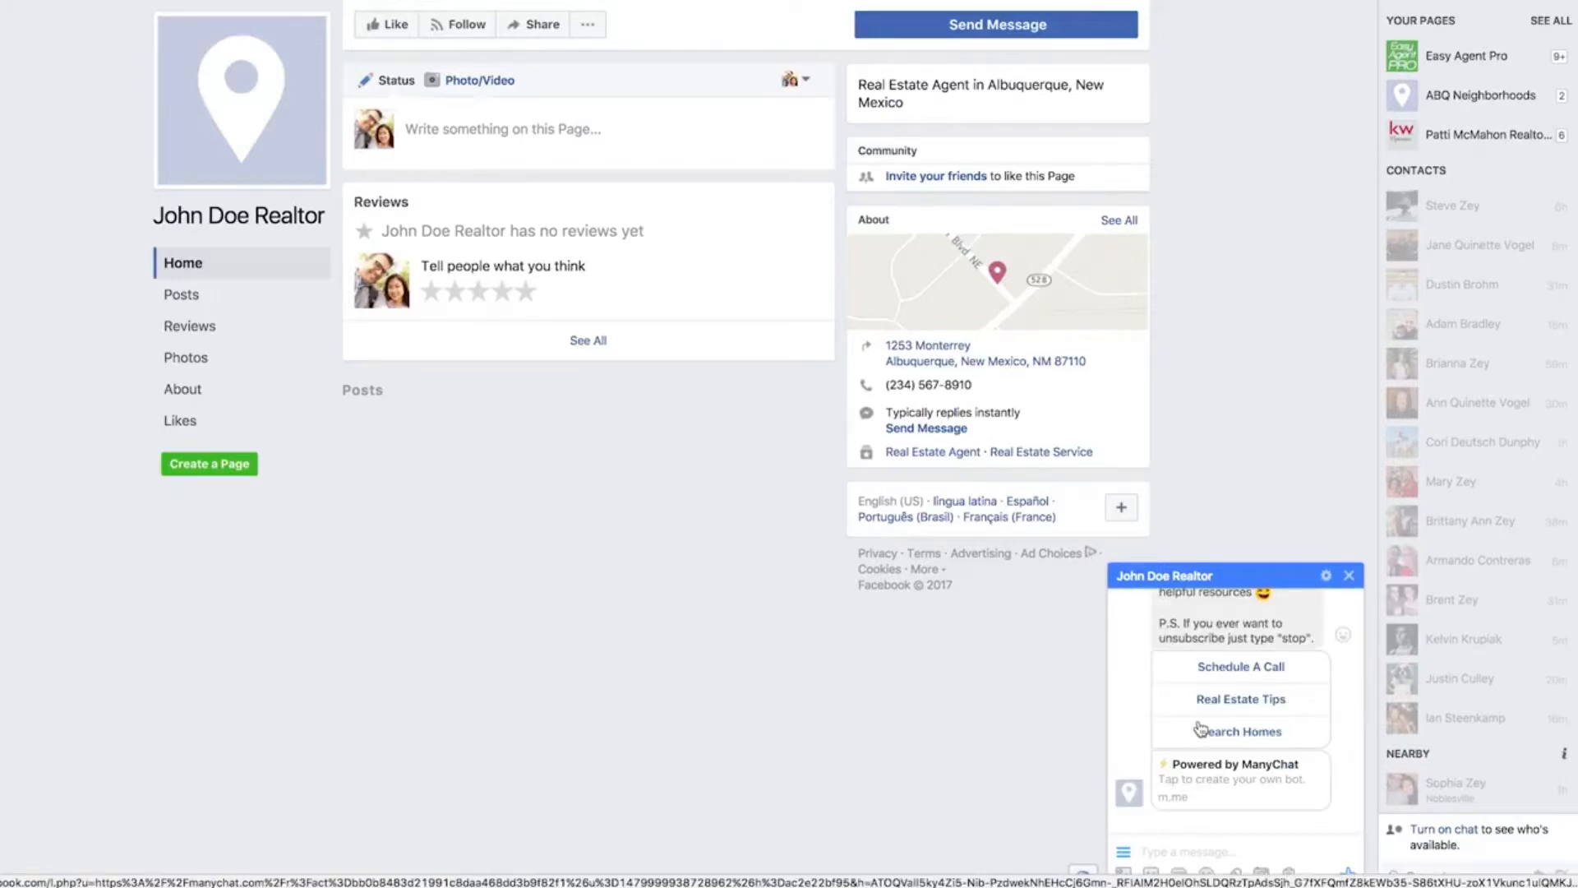
scroll(1200, 729, "up", 2)
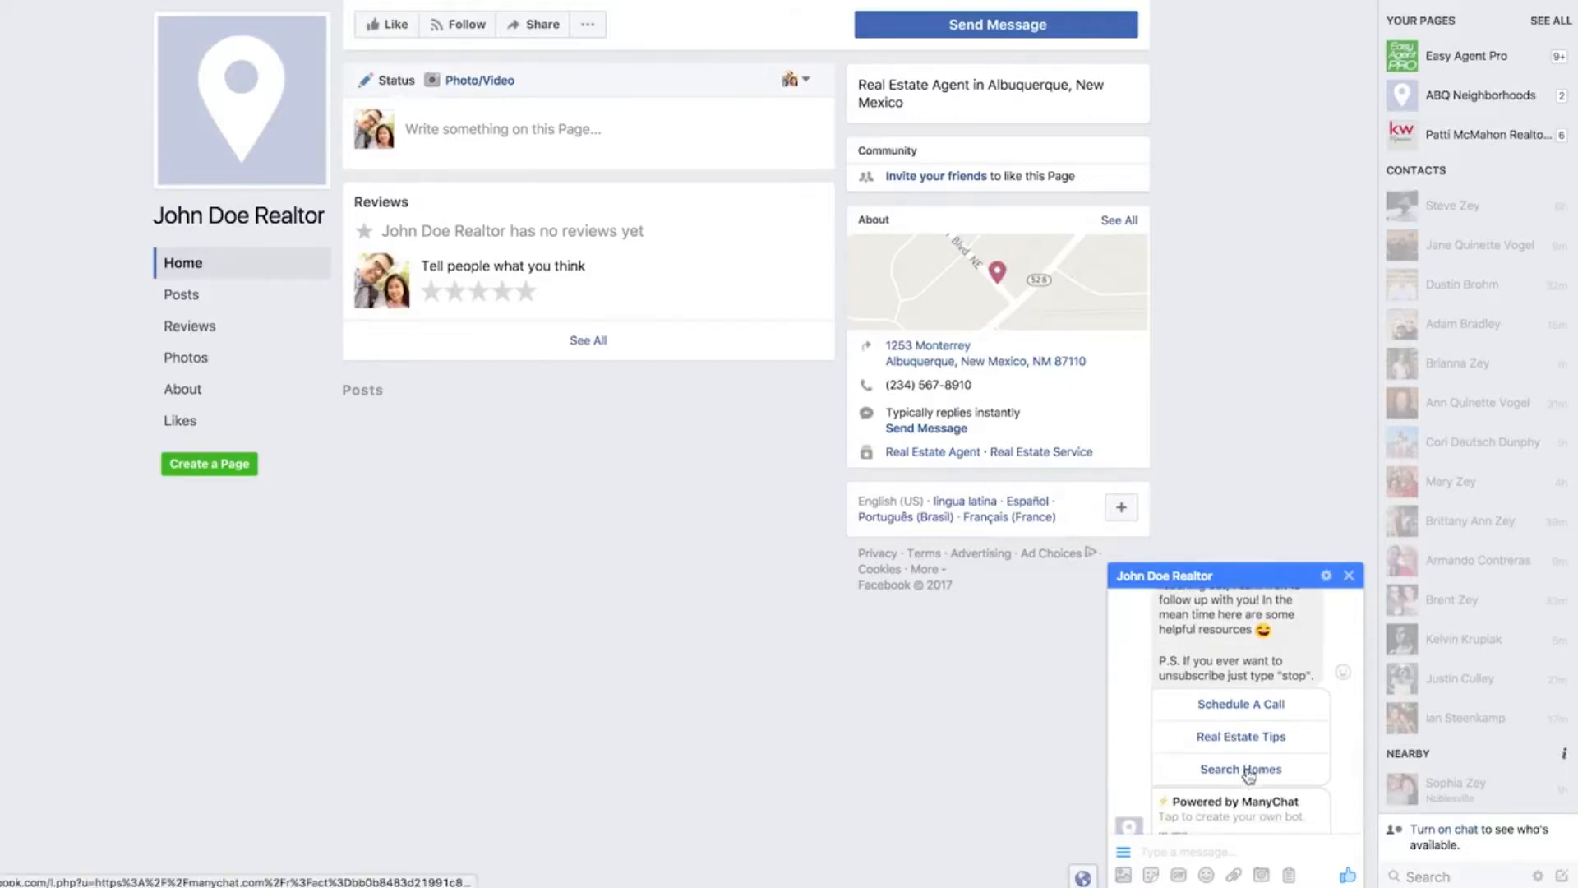
left_click(1247, 703)
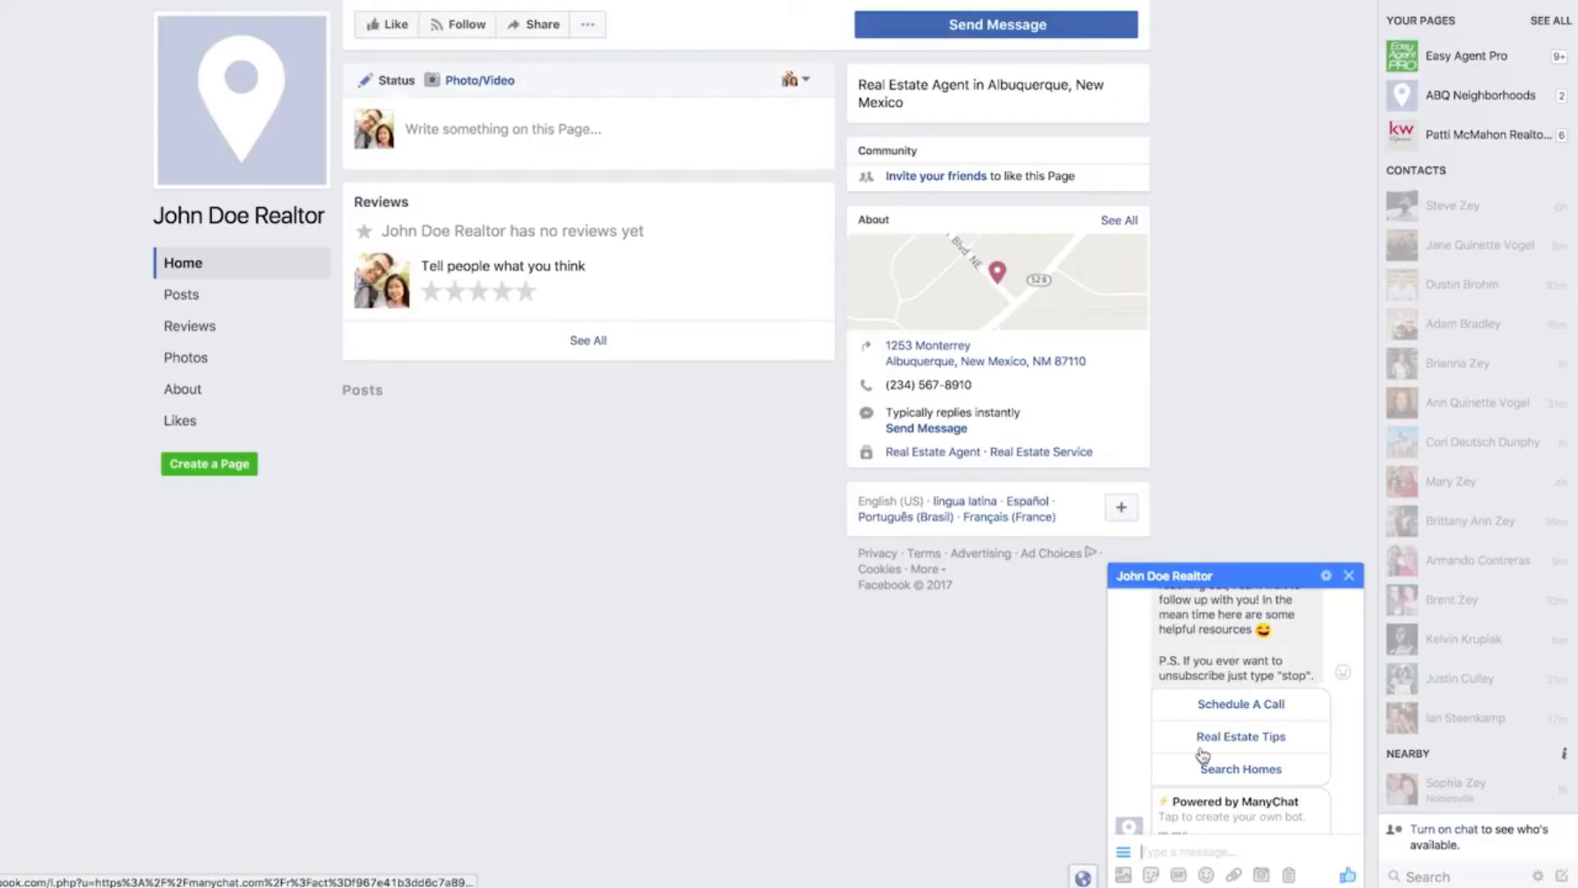
left_click(1219, 744)
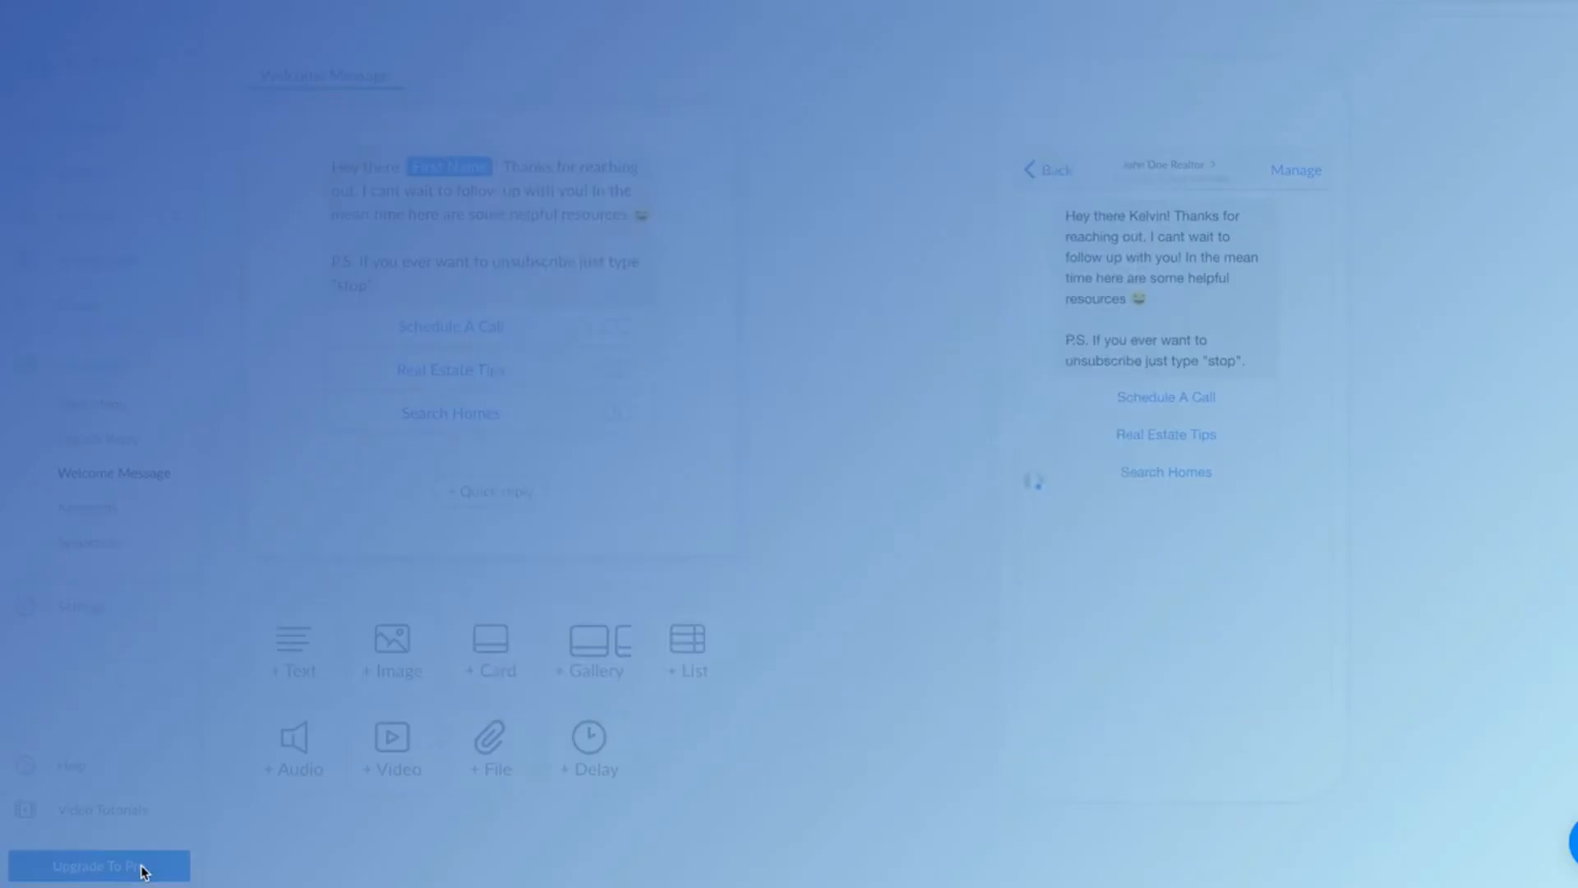
In ManyChat, open the Free and Pro plan details from the Pro upgrade offer and review the subscriber-based pricing.
left_click(141, 870)
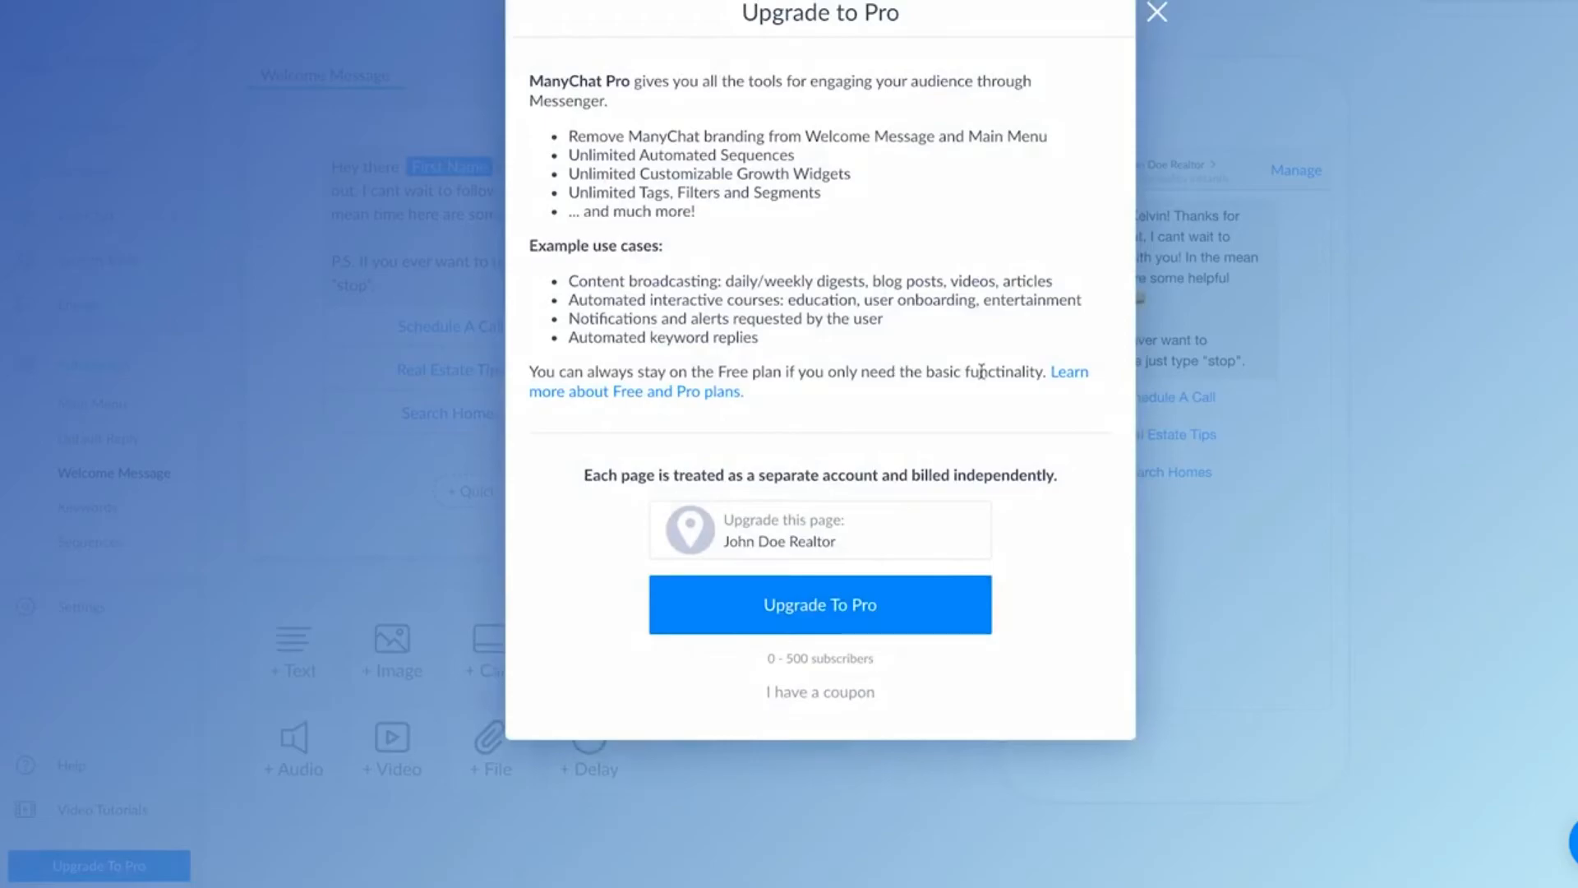
left_click(1071, 374)
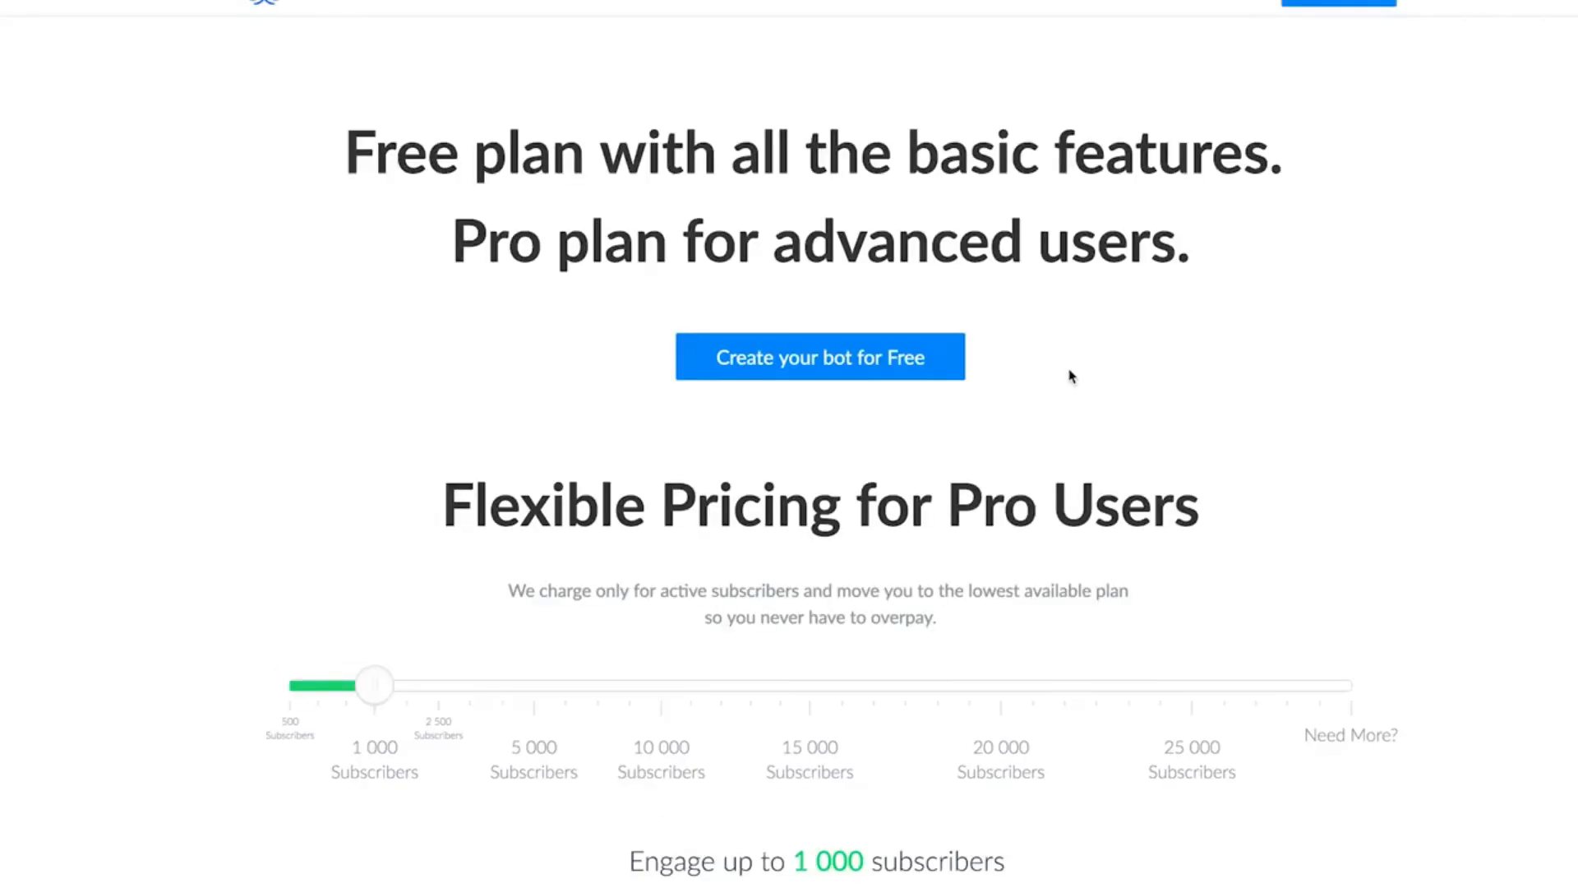
scroll(1071, 375, "down", 2)
scroll(1071, 375, "up", 1)
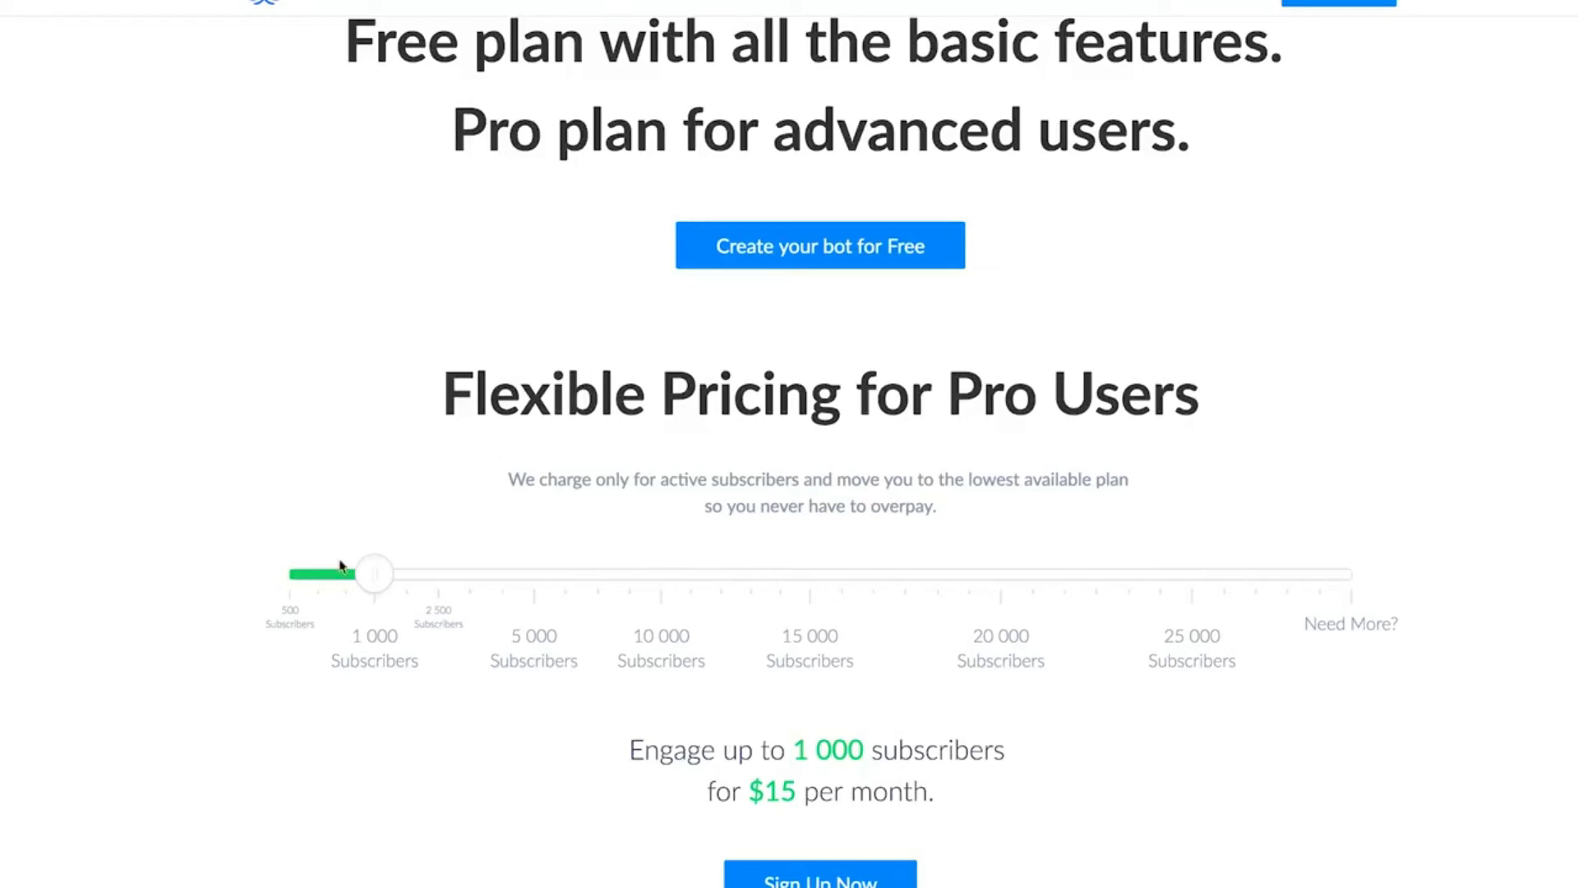
scroll(663, 631, "down", 1)
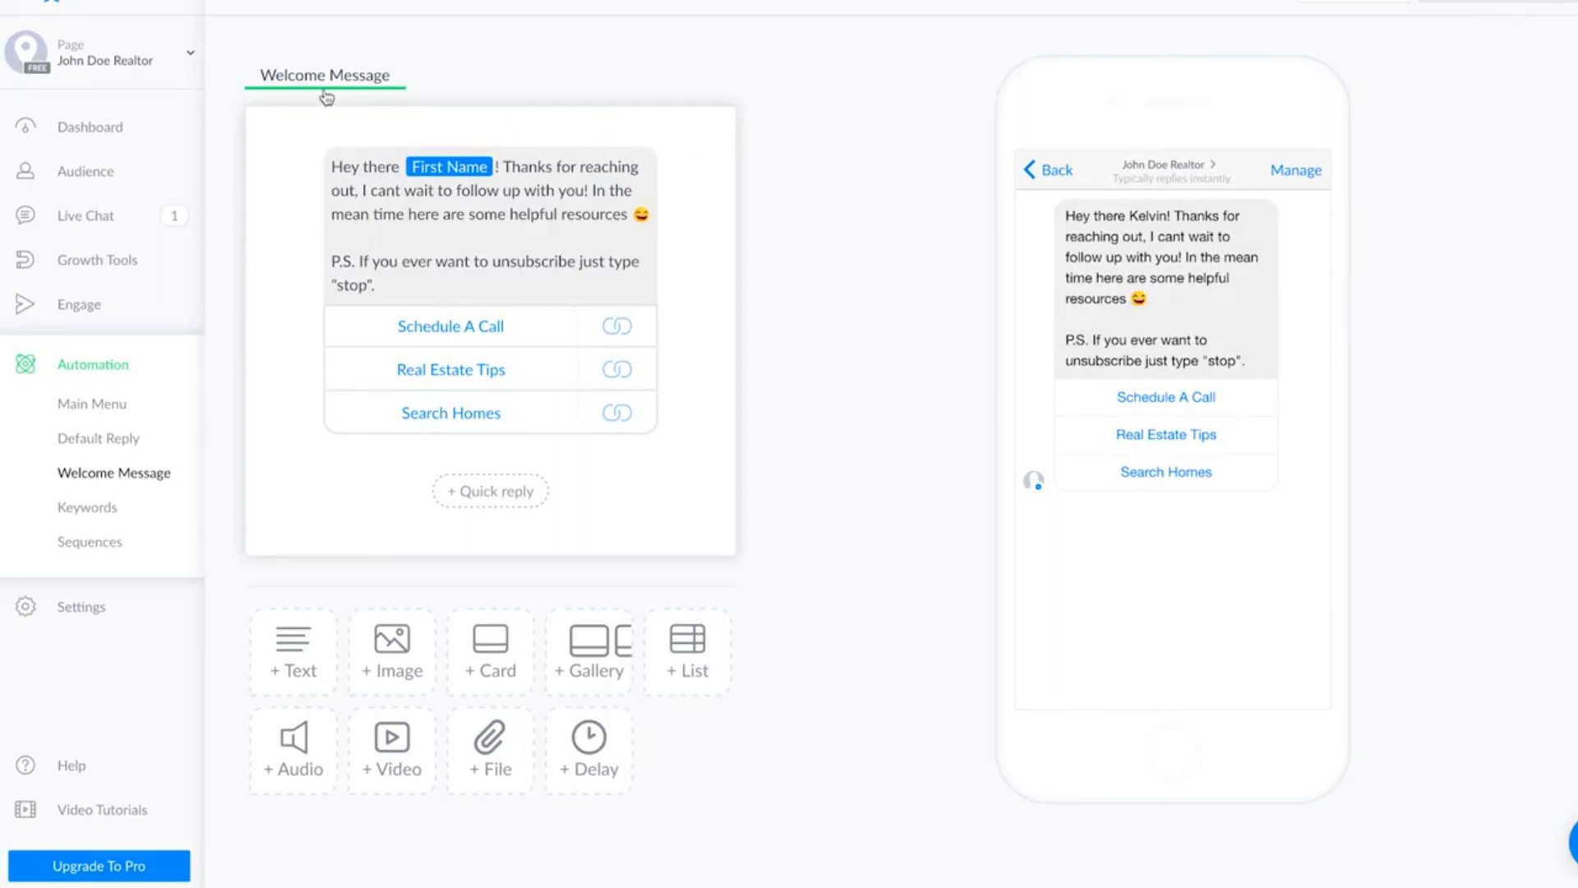
Open the page switcher for the realtor page in the ManyChat account.
left_click(190, 60)
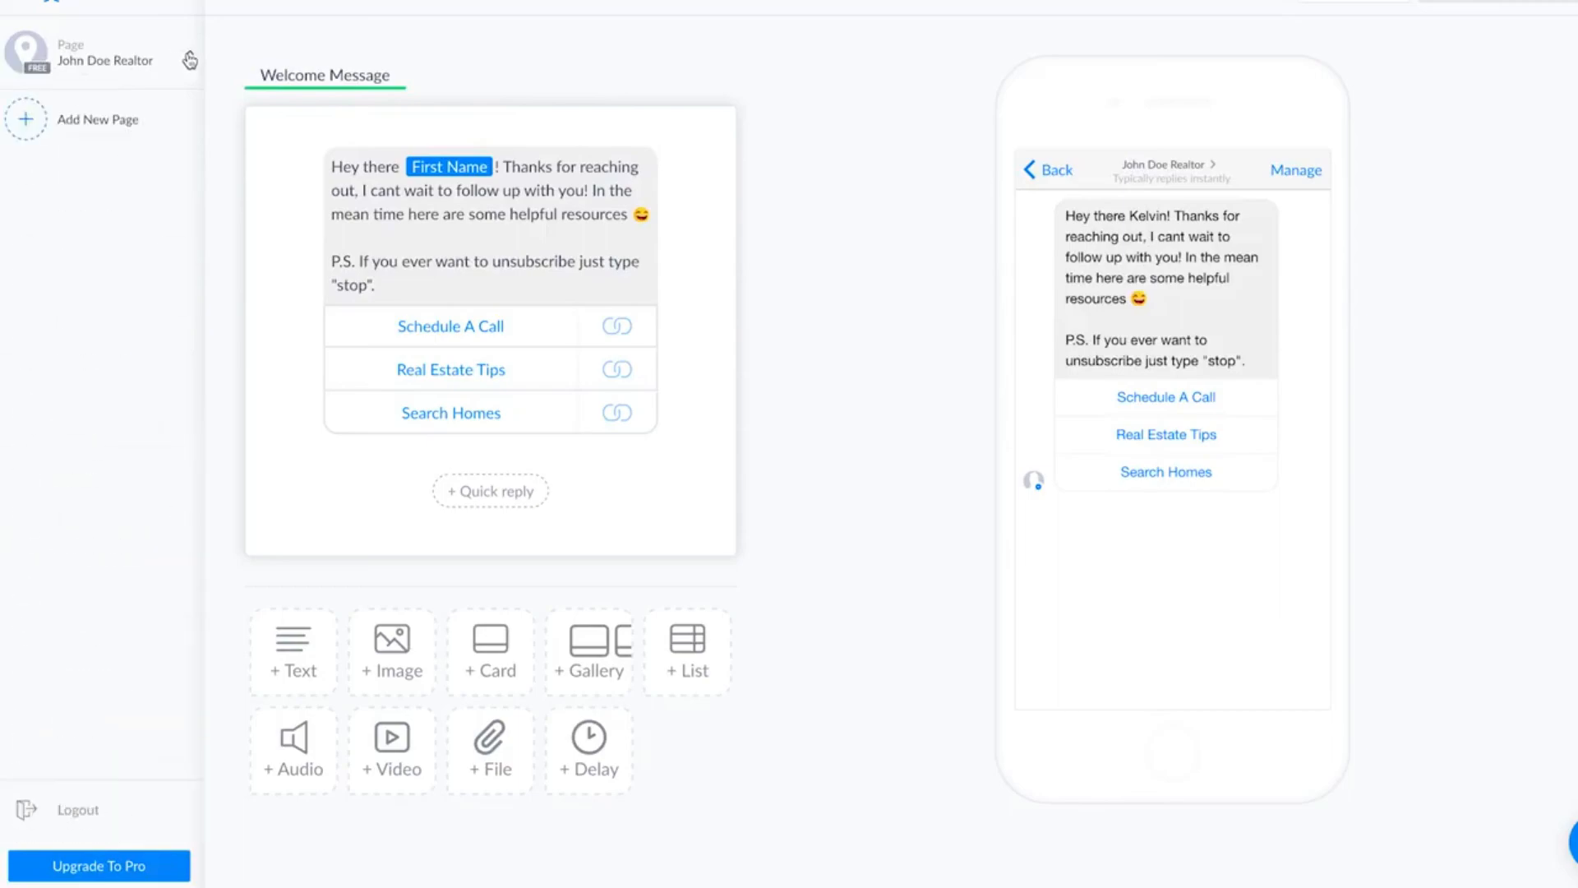